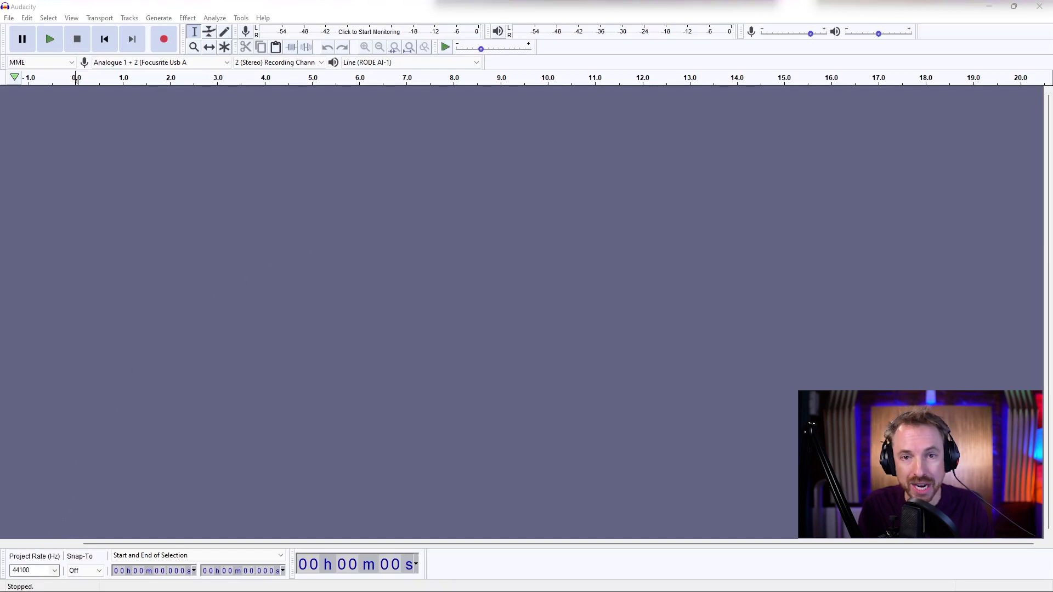
Keep the 44100 Hz project rate, MME audio host and stereo recording channels
left_click(54, 571)
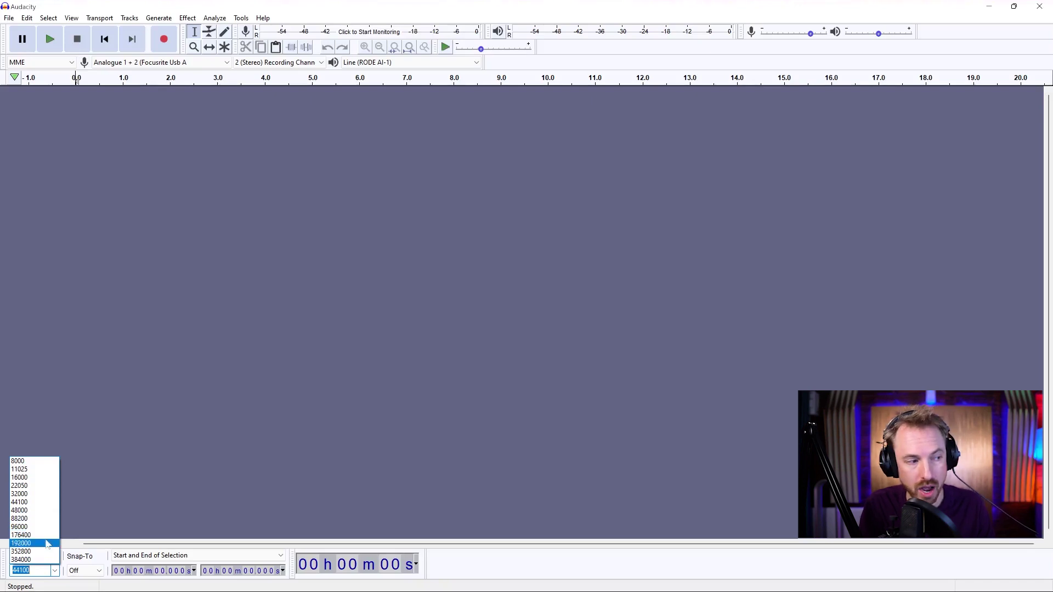
left_click(182, 440)
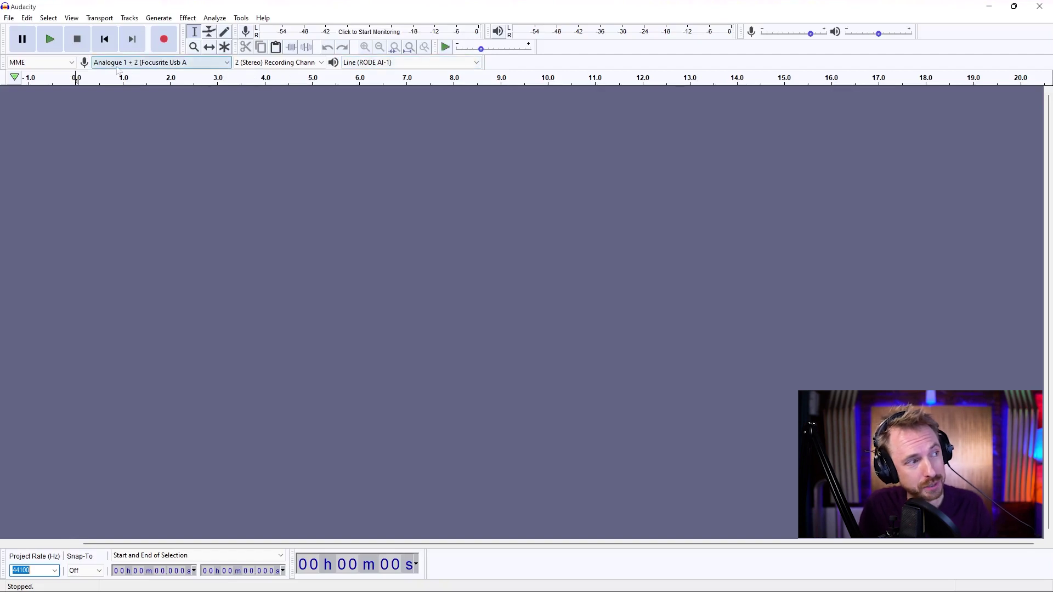
left_click(51, 62)
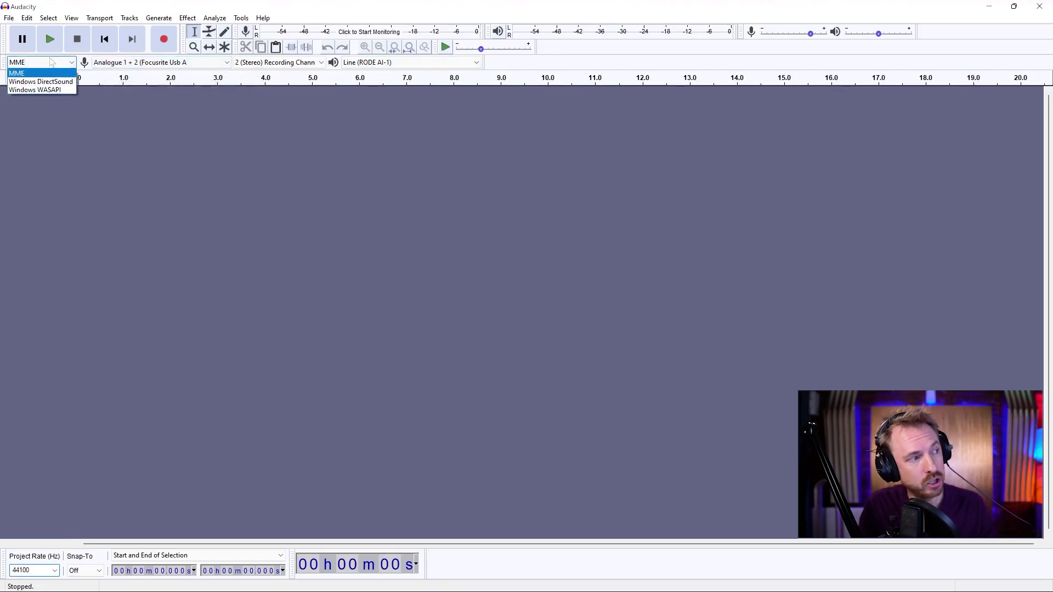
left_click(23, 75)
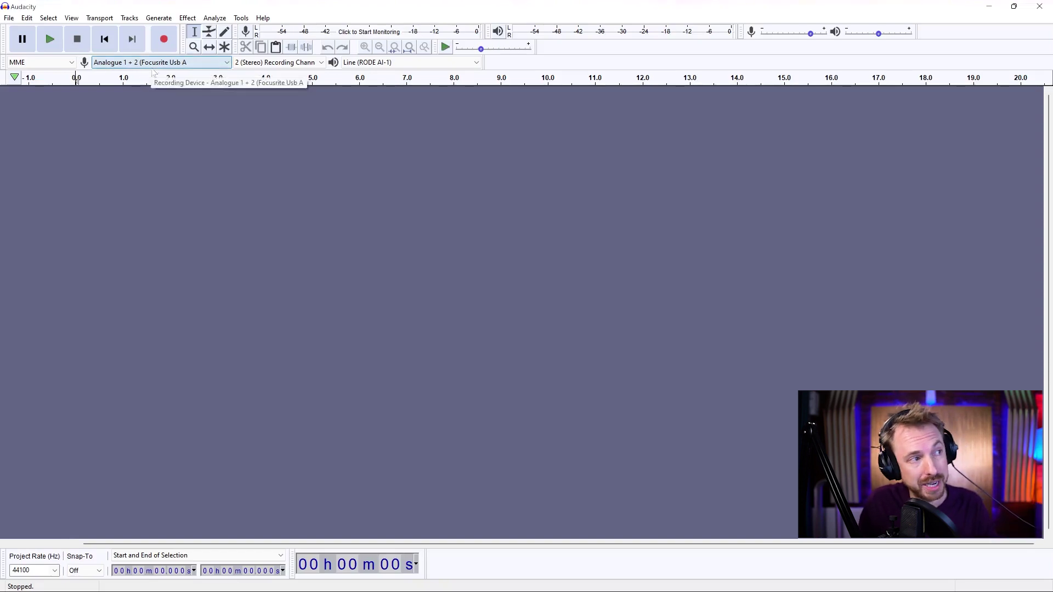
left_click(255, 63)
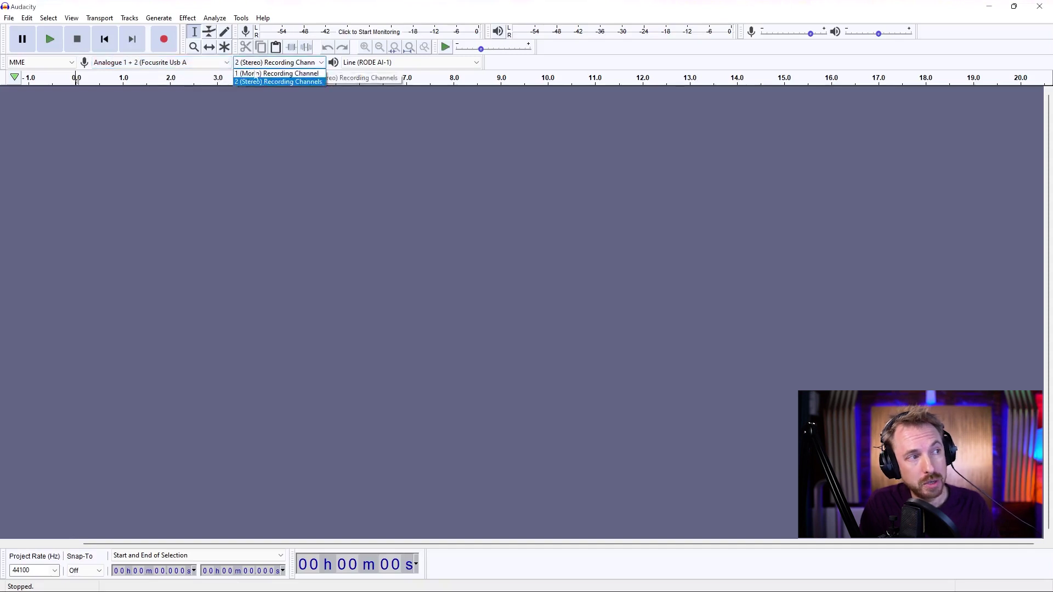
left_click(267, 65)
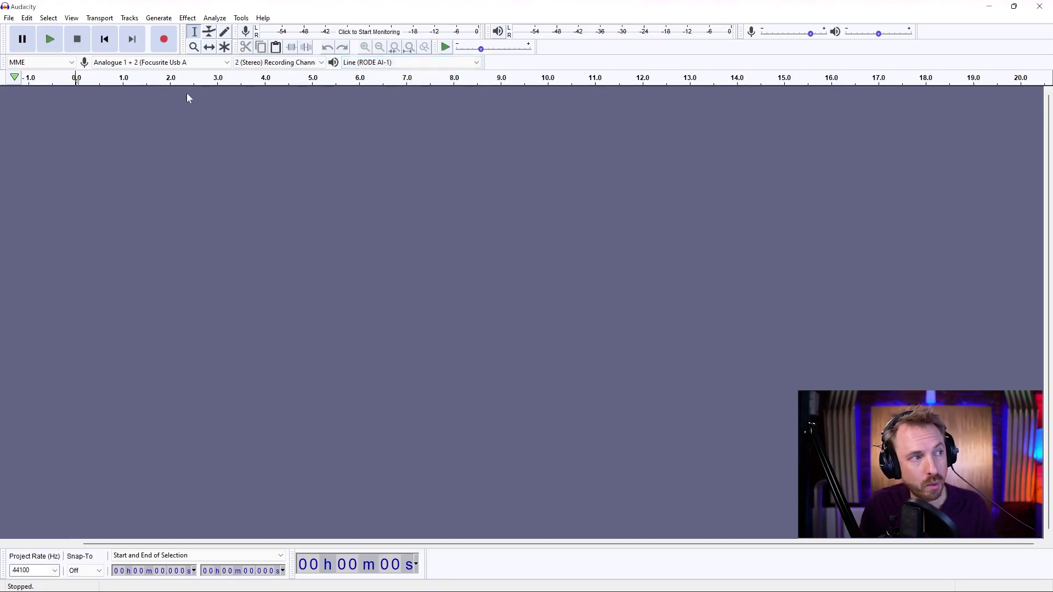
Check the microphone input level, then record about 10.6 seconds of voice-over
left_click(364, 37)
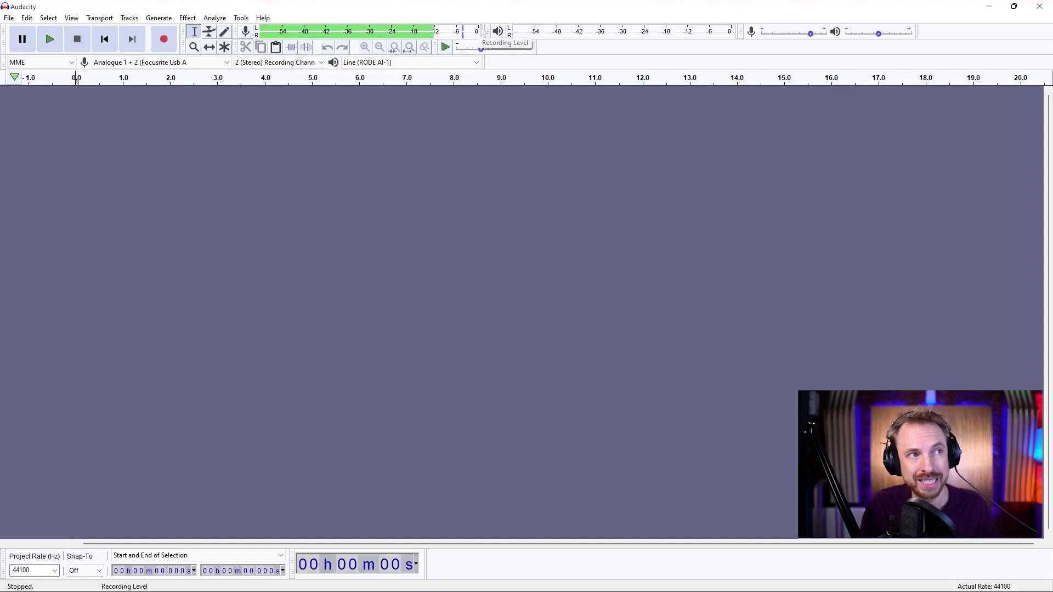
left_click(380, 36)
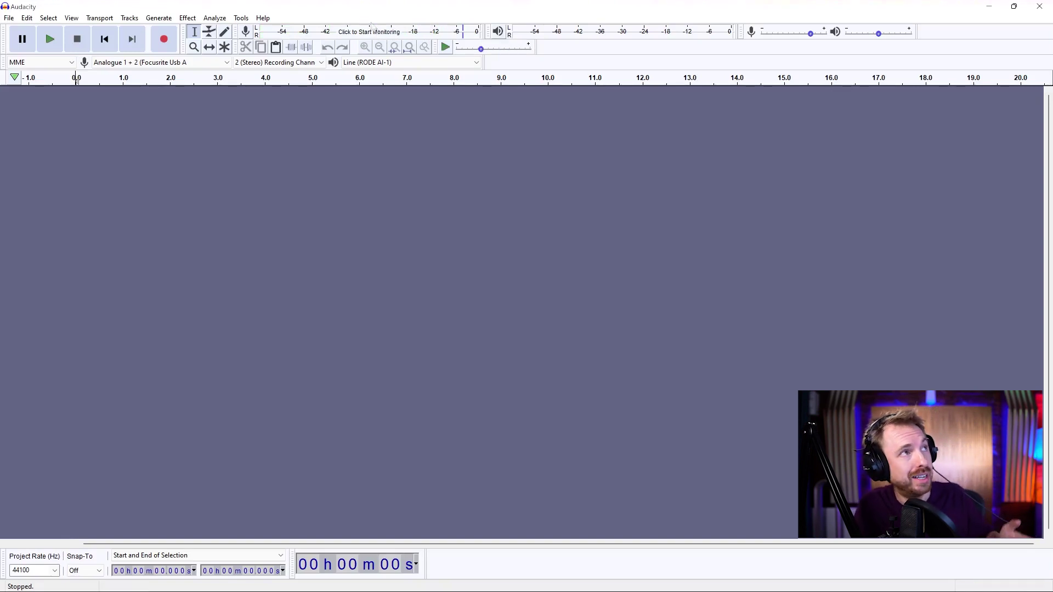
left_click(163, 40)
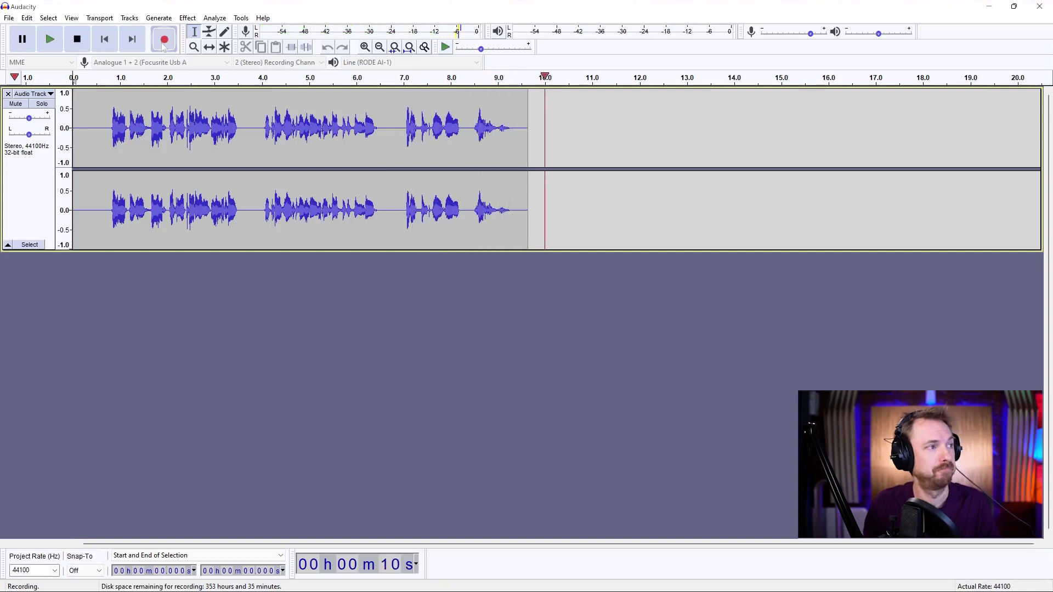
left_click(79, 44)
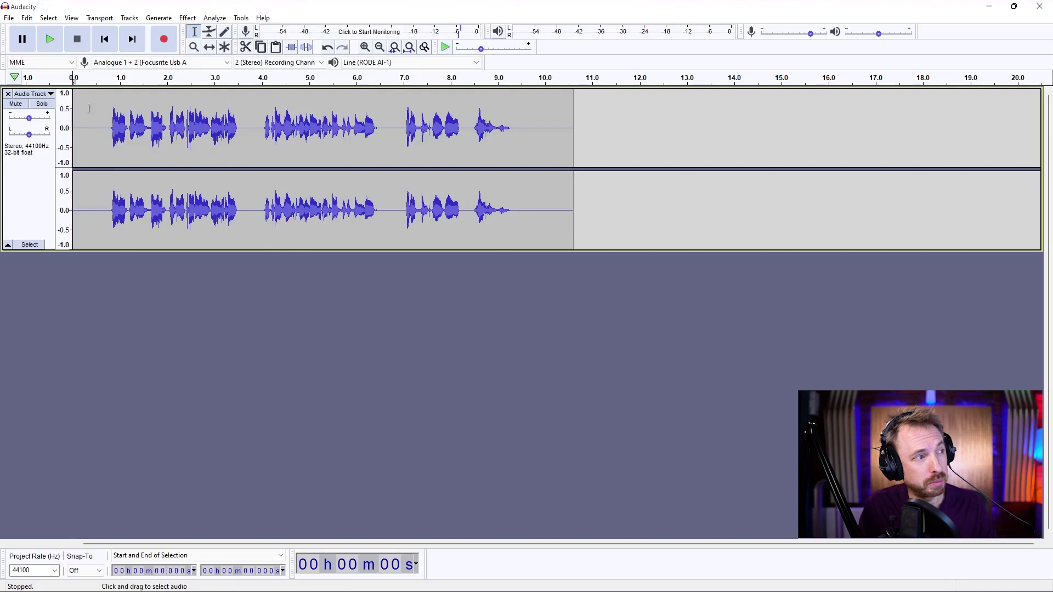
left_click(51, 40)
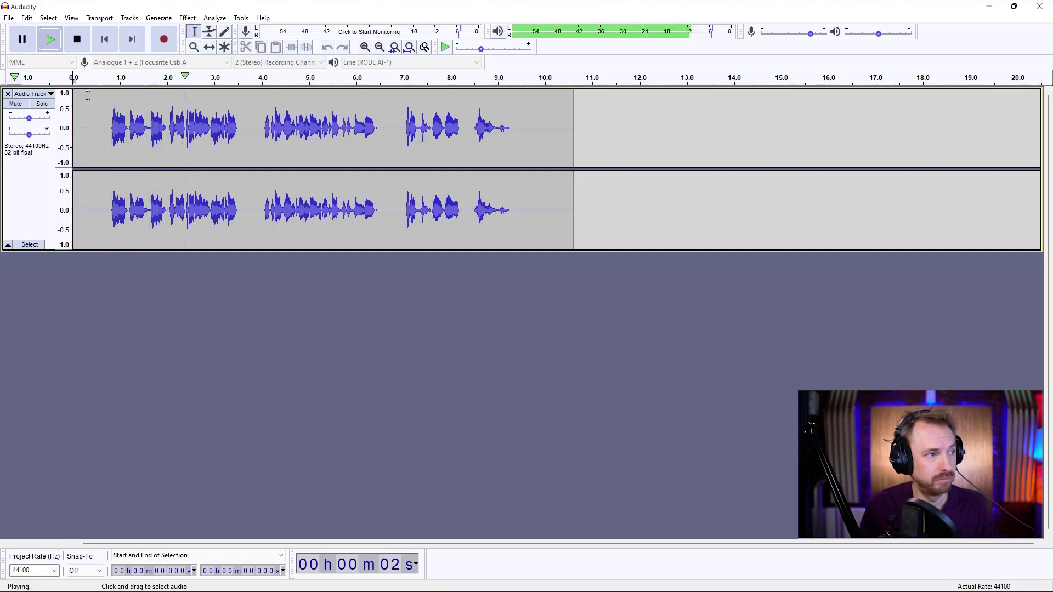
key("space")
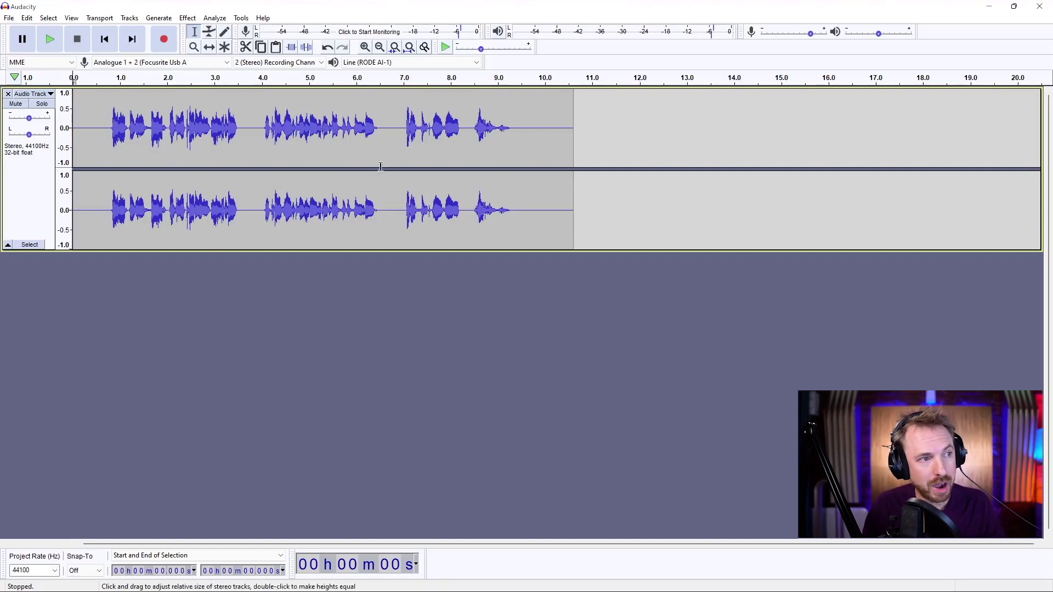
left_click_drag(474, 129, 513, 128)
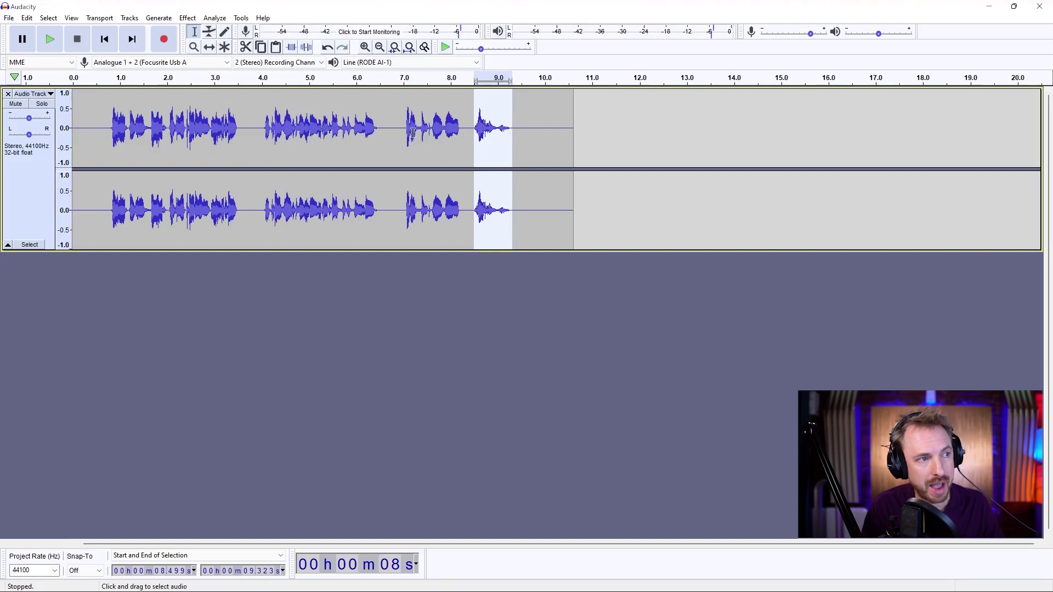
left_click_drag(406, 132, 459, 132)
key("space")
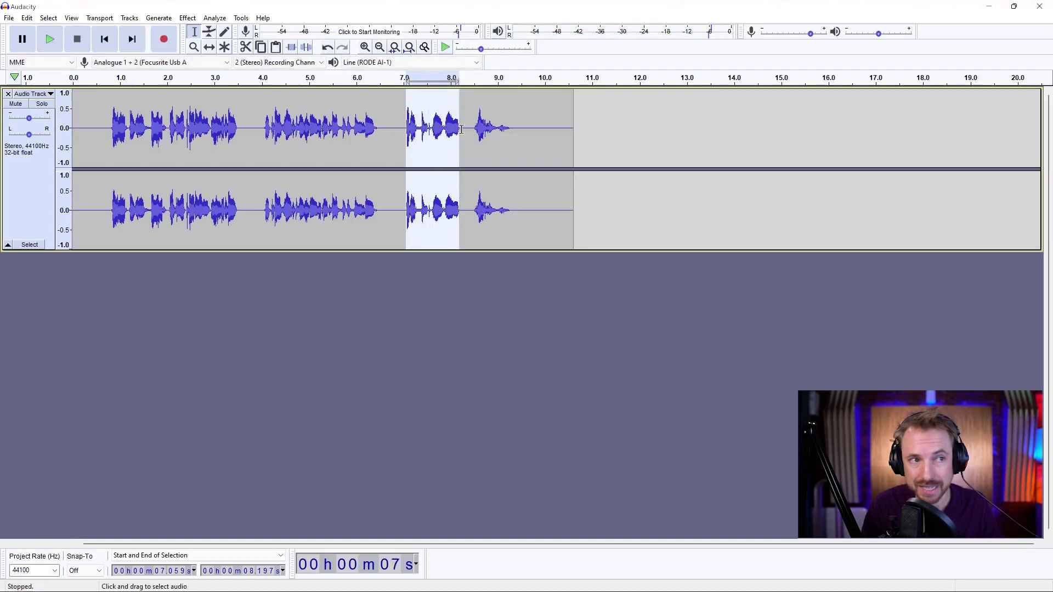
left_click_drag(475, 131, 513, 132)
key("space")
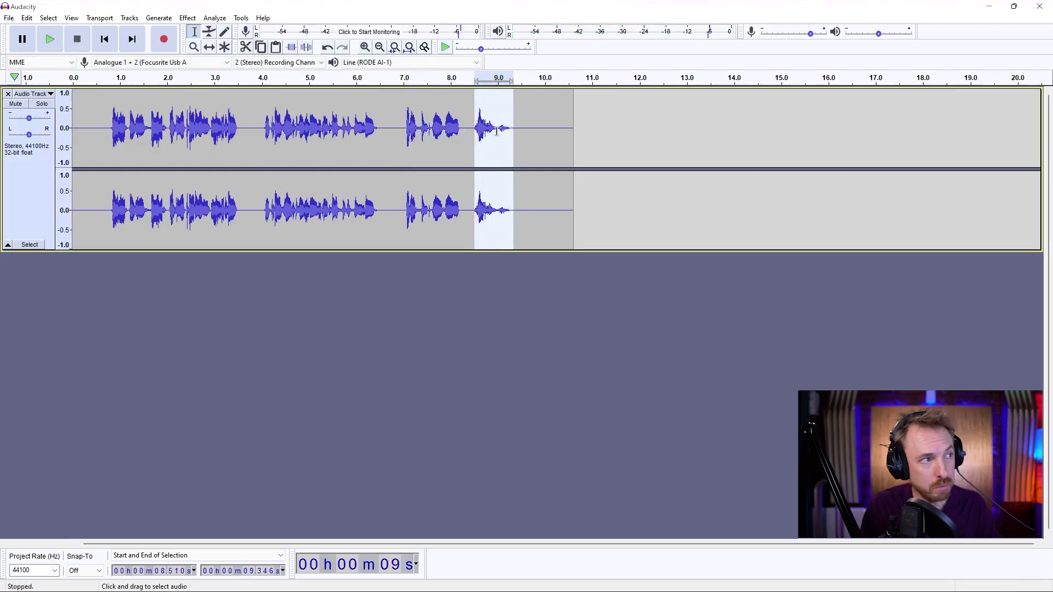
key("shift")
key("shift+space")
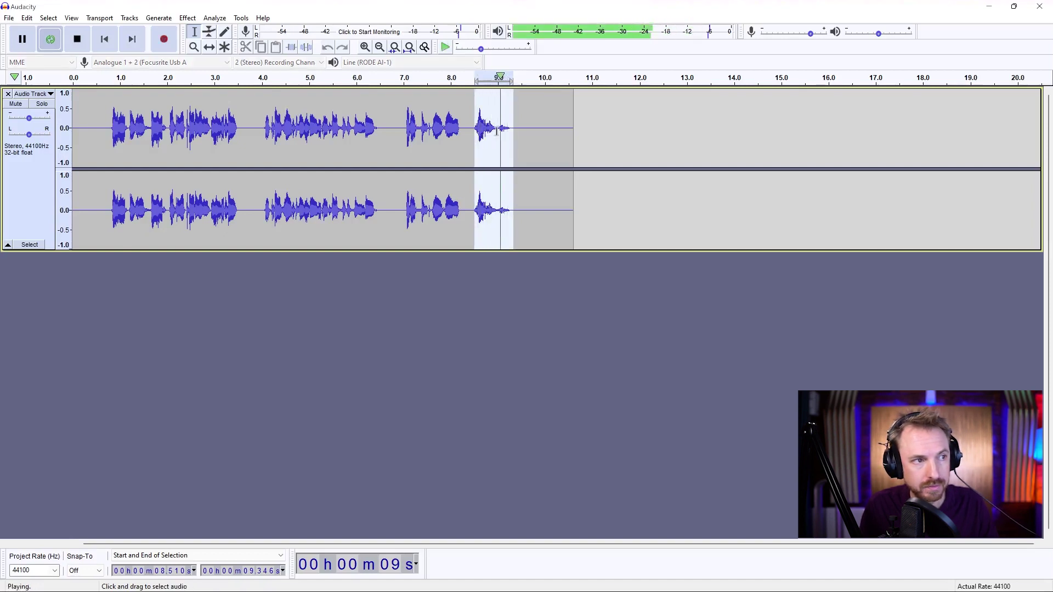
key("space")
left_click(477, 130)
left_click_drag(480, 130, 484, 130)
key("shift+space")
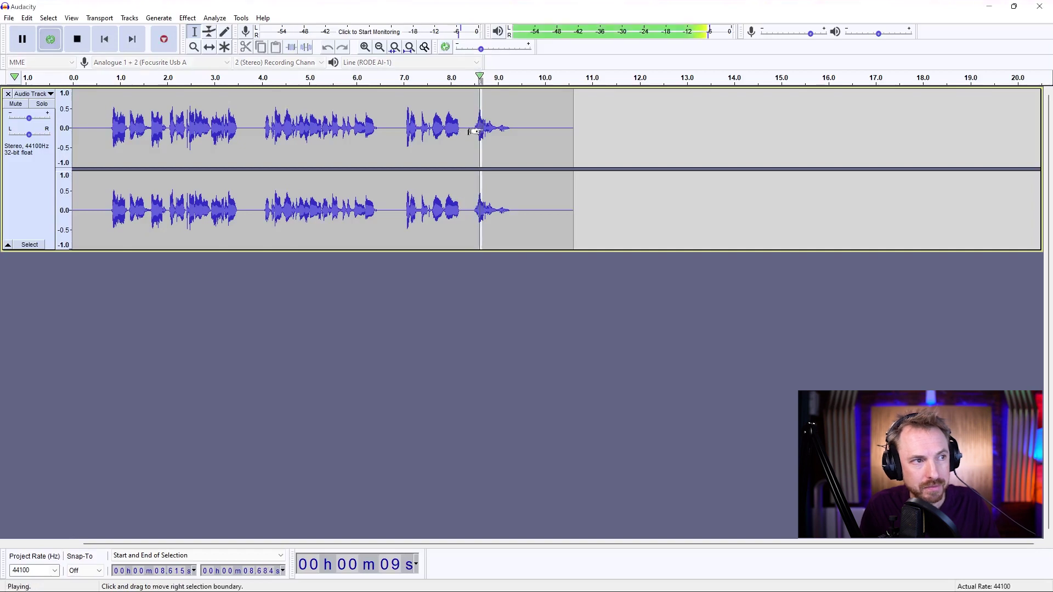
key("space")
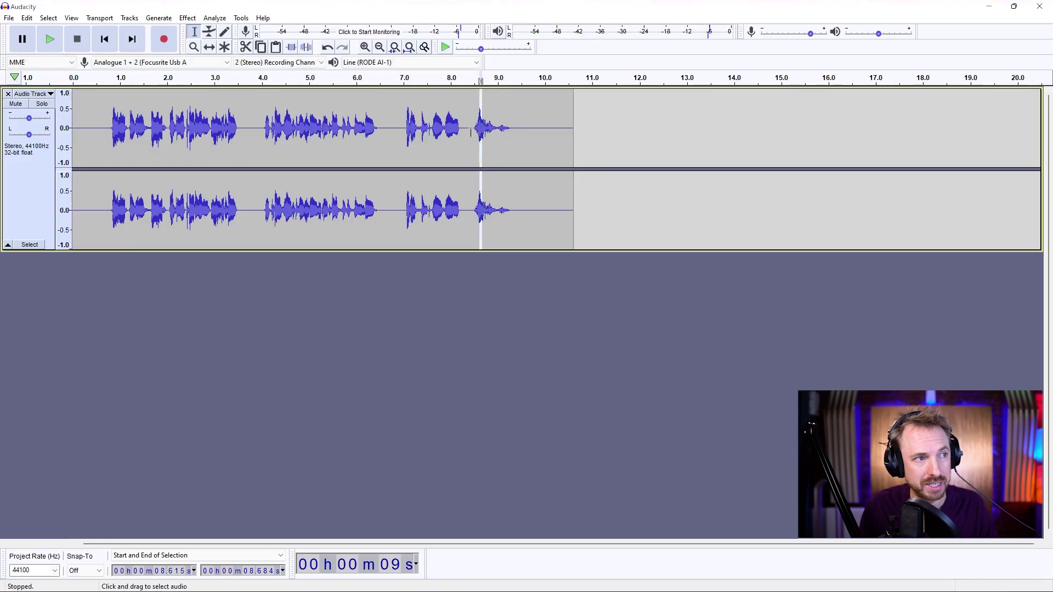
left_click_drag(482, 132, 332, 149)
left_click_drag(269, 146, 373, 141)
left_click(221, 140)
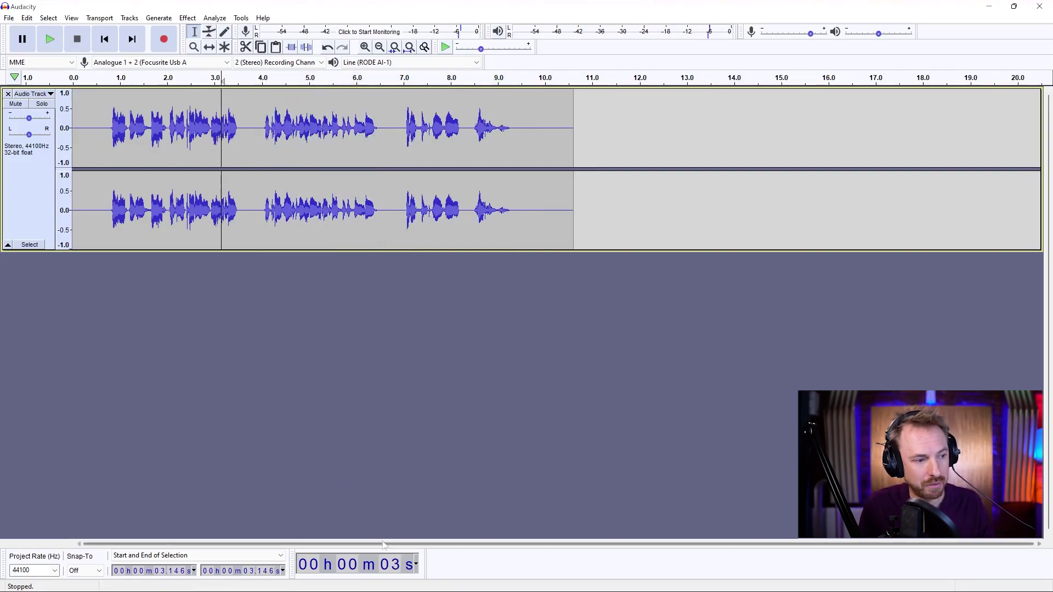
left_click(310, 77)
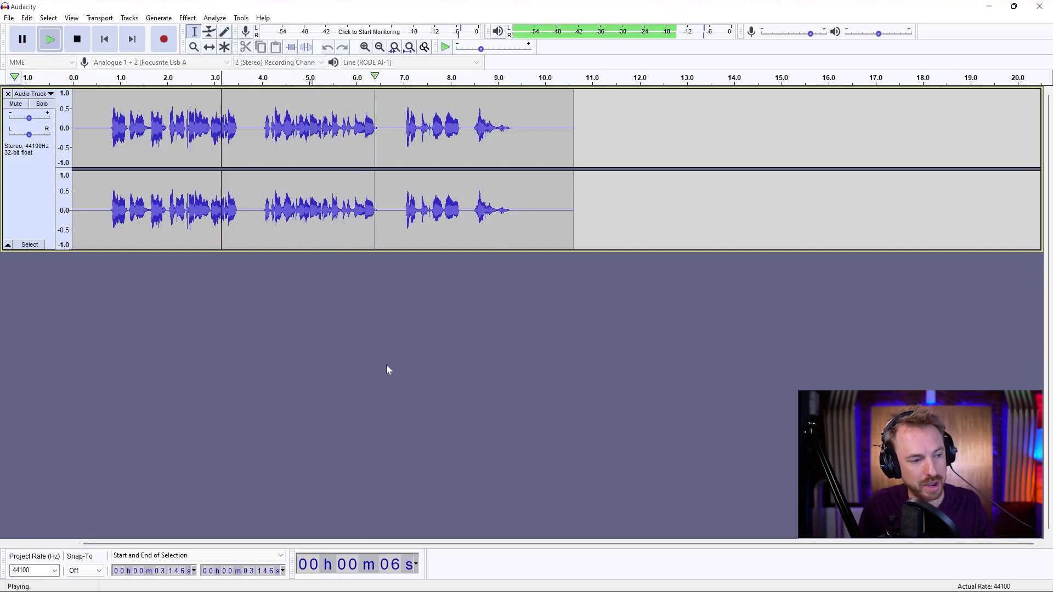
key("space")
left_click_drag(501, 80, 75, 84)
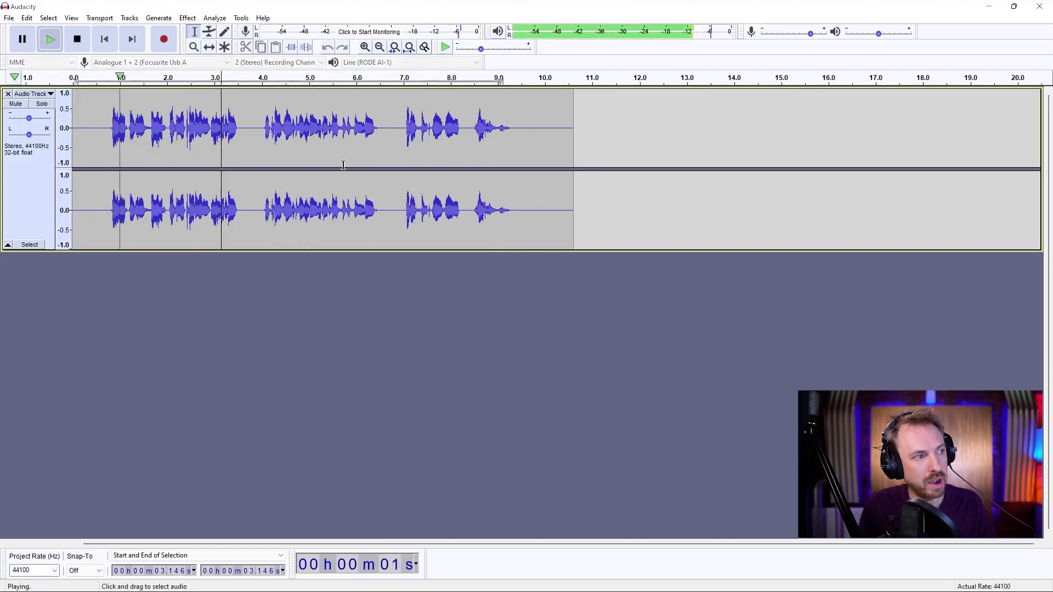
key("space")
left_click_drag(261, 124, 393, 126)
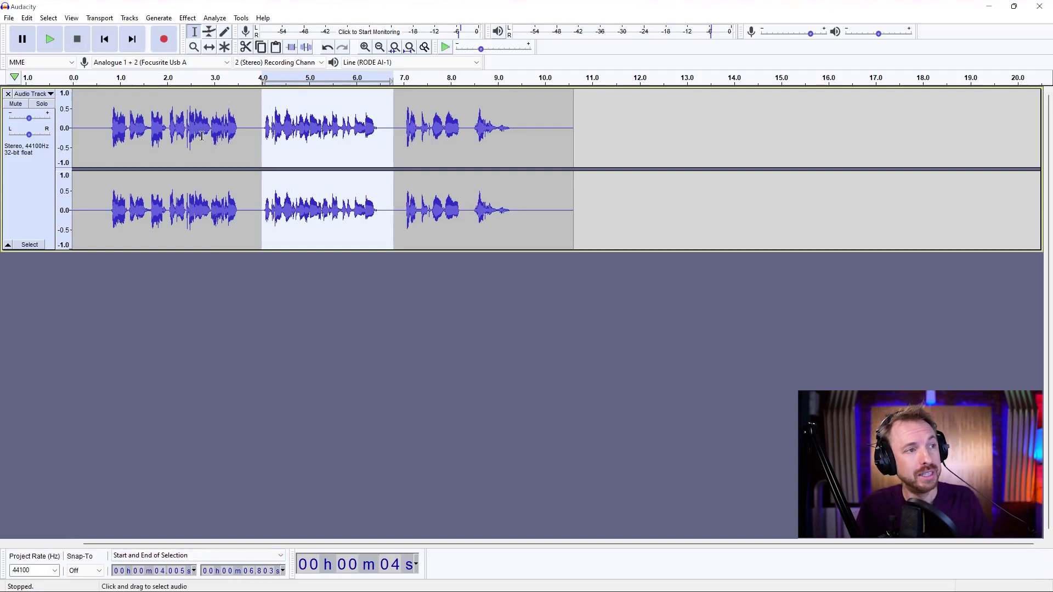
left_click(244, 131)
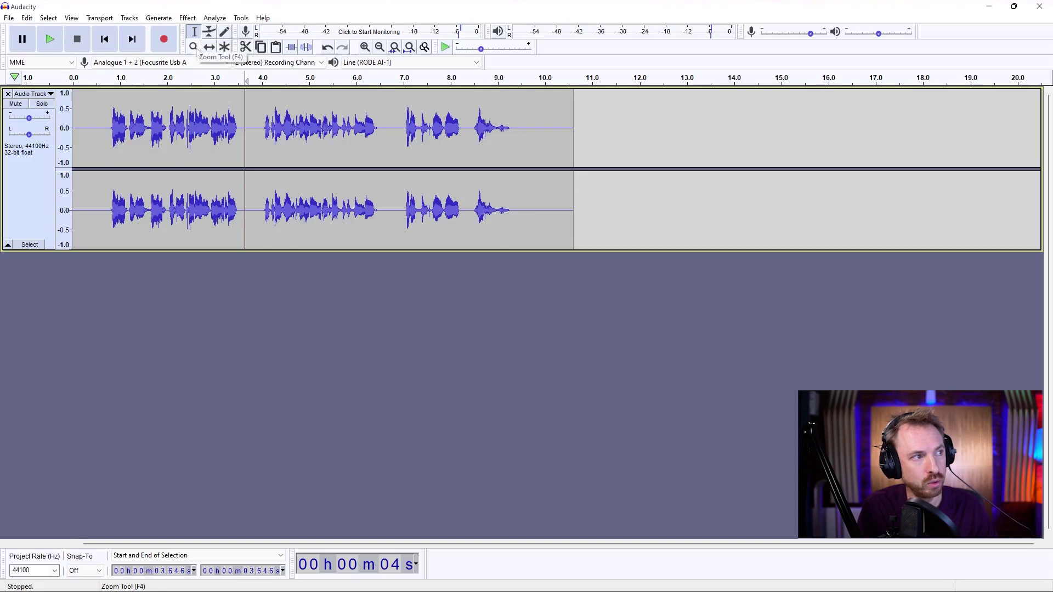
Zoom into the voice waveform with the Zoom Tool to inspect its ending
left_click(193, 48)
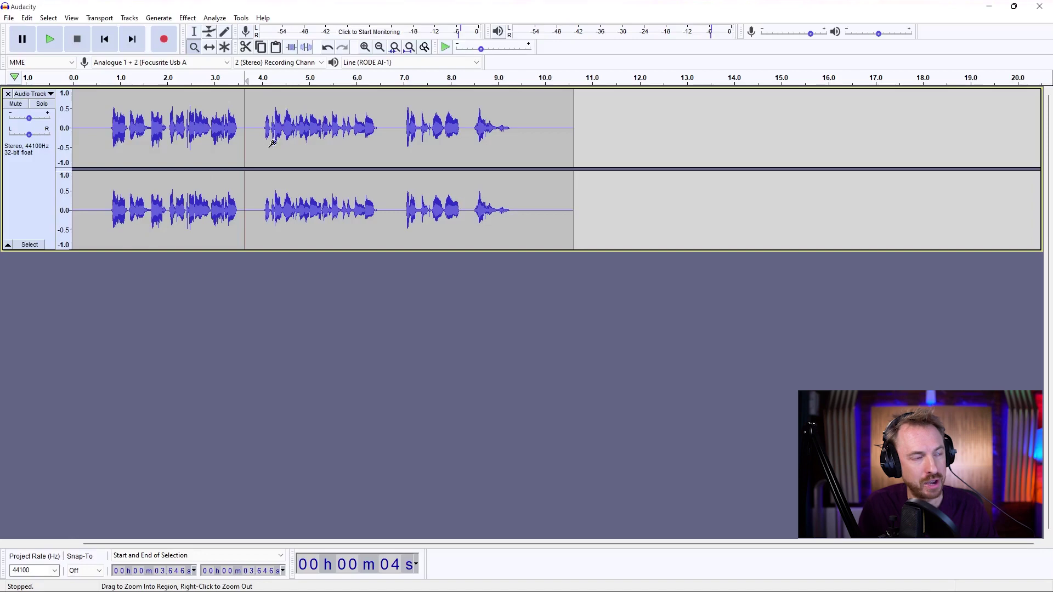
scroll(252, 135, "up", 5)
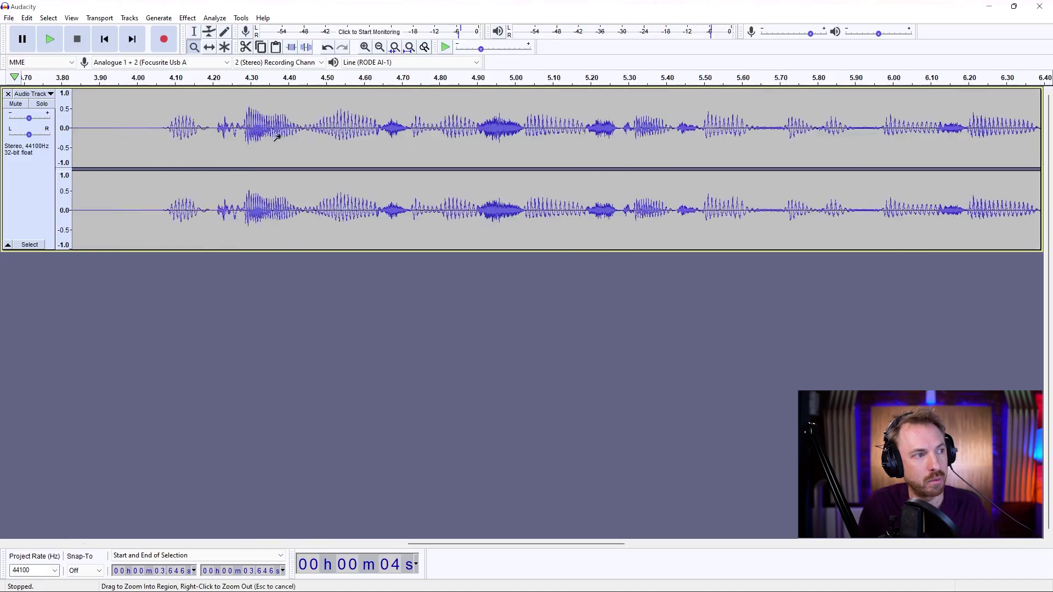
scroll(278, 137, "down", 4)
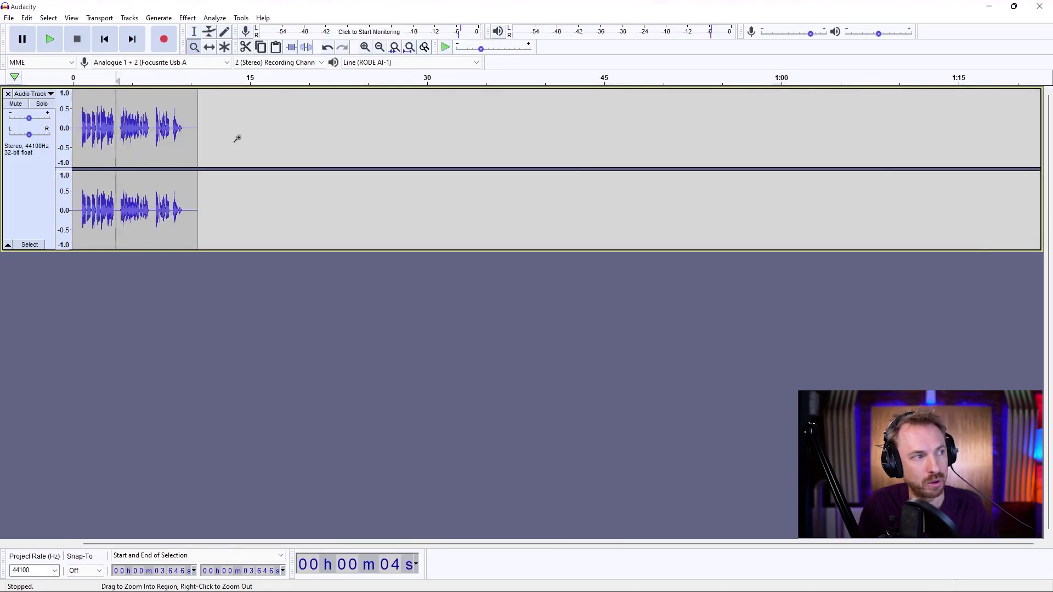
scroll(116, 138, "up", 4)
scroll(117, 138, "down", 3)
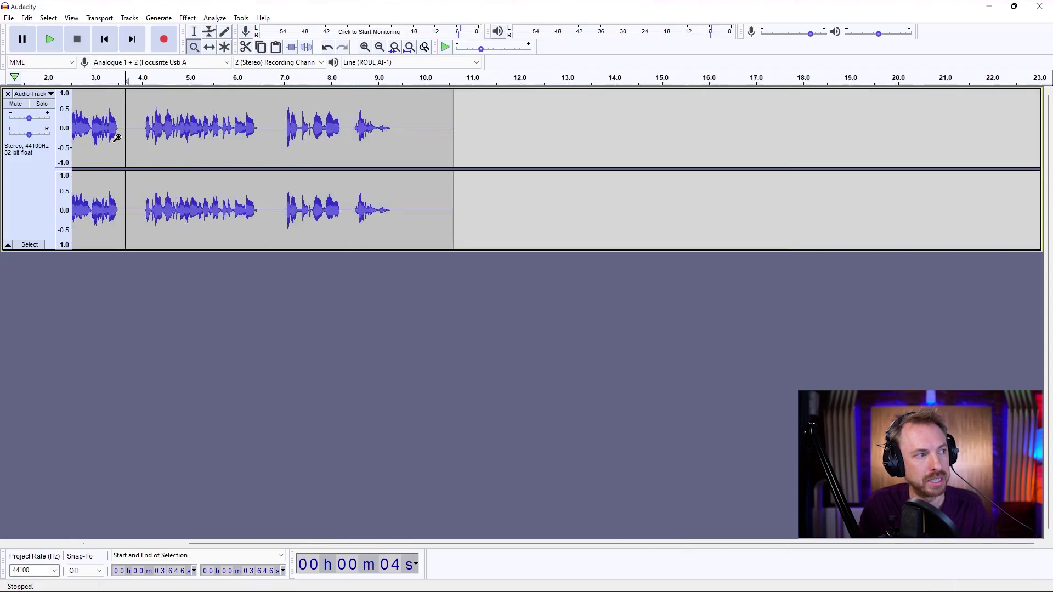
scroll(280, 130, "up", 6)
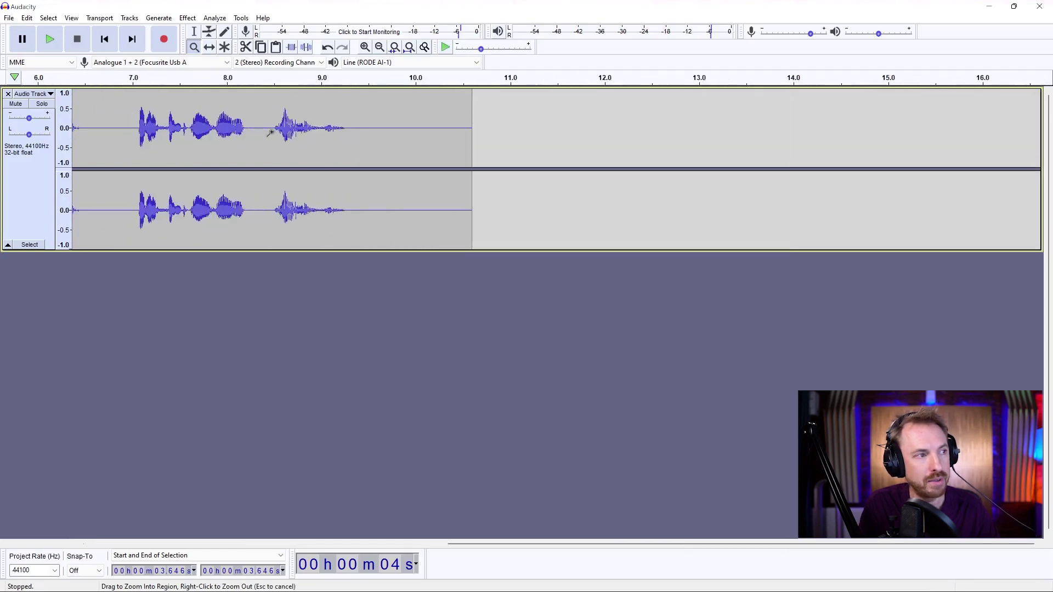
scroll(270, 132, "down", 4)
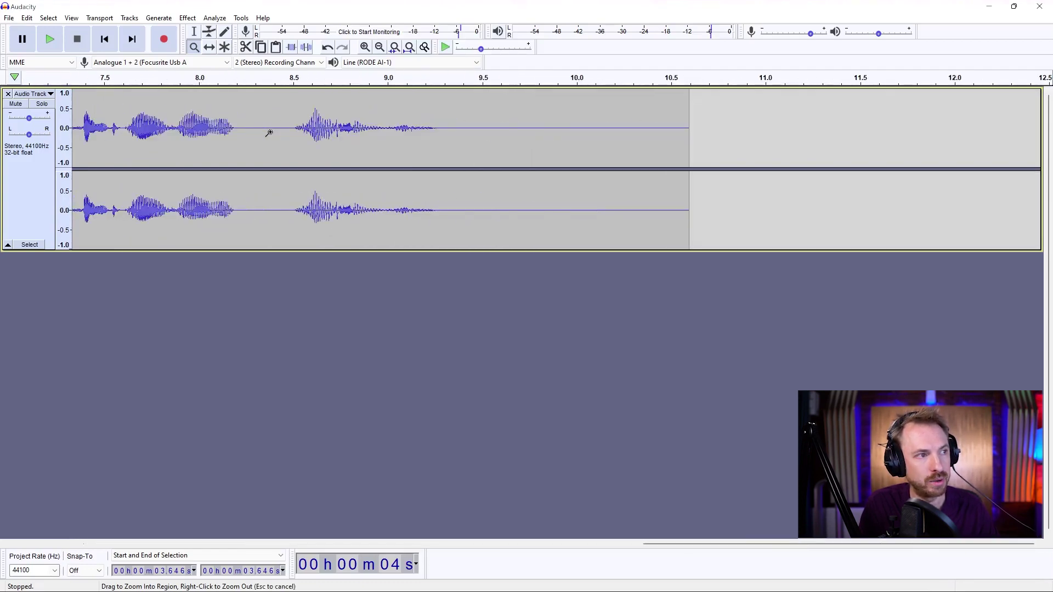
scroll(269, 133, "up", 3)
scroll(269, 133, "down", 2)
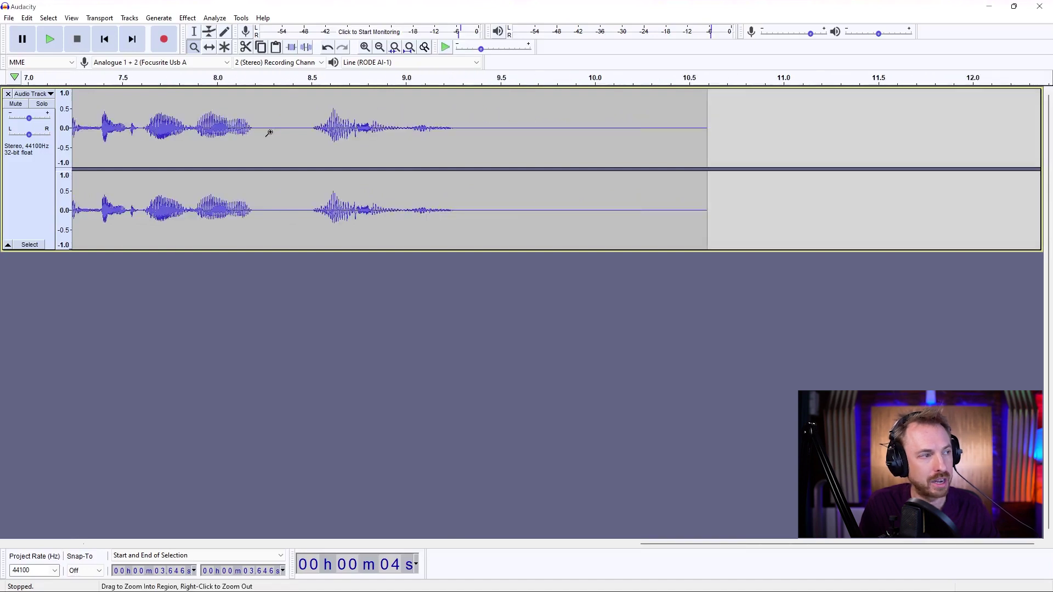
Select the final phrase from 8.47 to 9.32 s, then zoom back out to the whole clip
left_click(194, 32)
left_click_drag(306, 134, 464, 148)
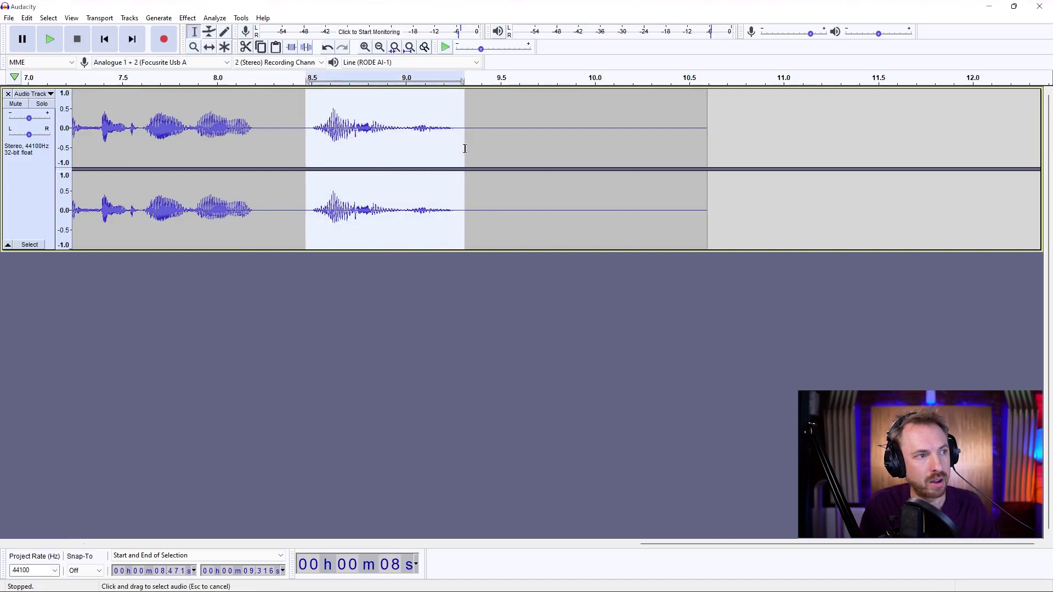
key("F4")
right_click(298, 130)
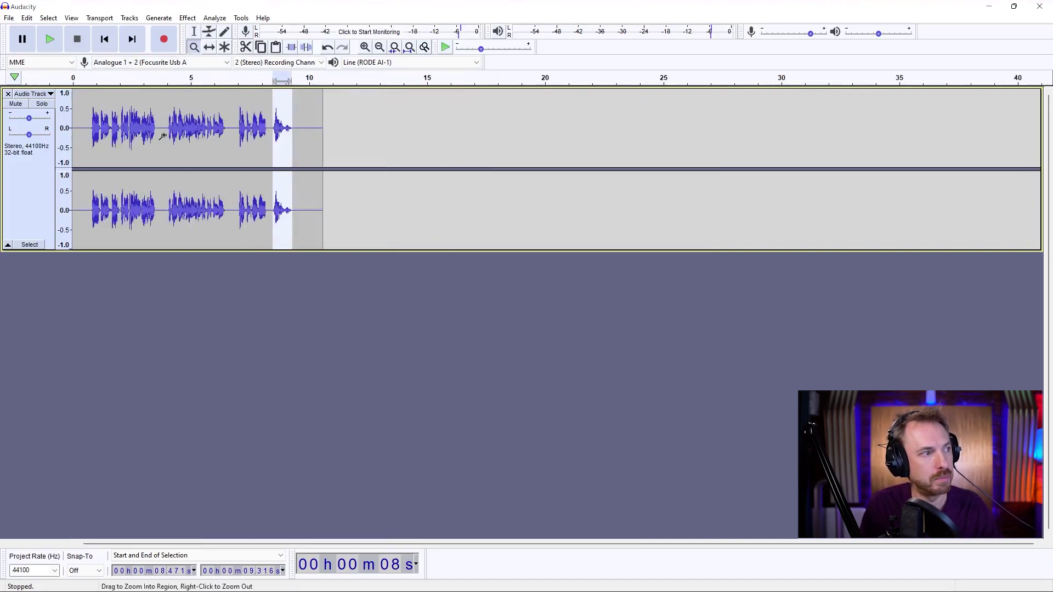
left_click(86, 116)
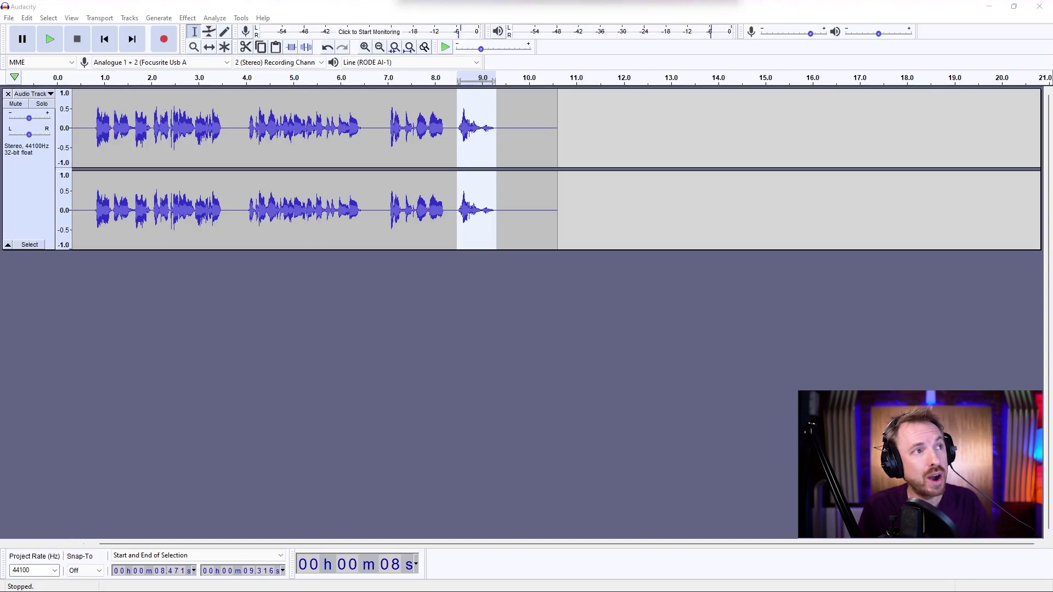
Import the music bed file as a second track, play it briefly, and solo the voice track
left_click_drag(505, 18, 347, 342)
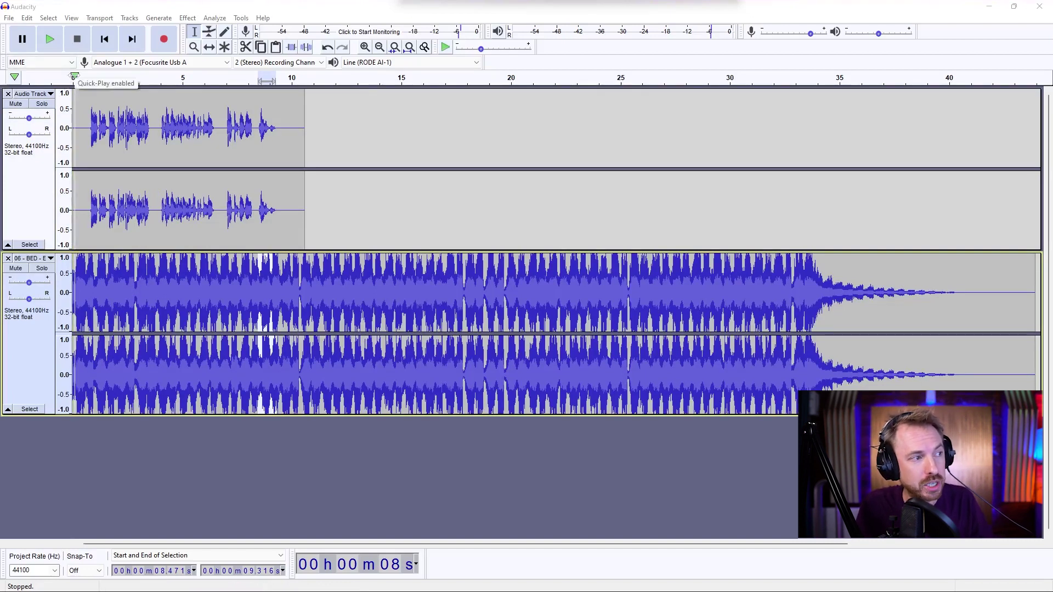
left_click(73, 77)
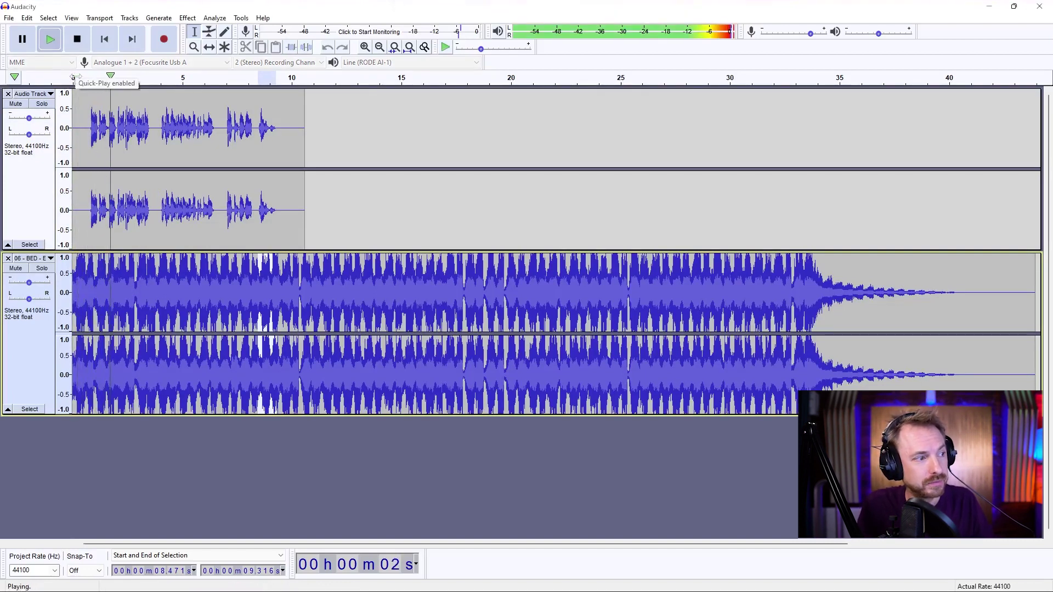
key("space")
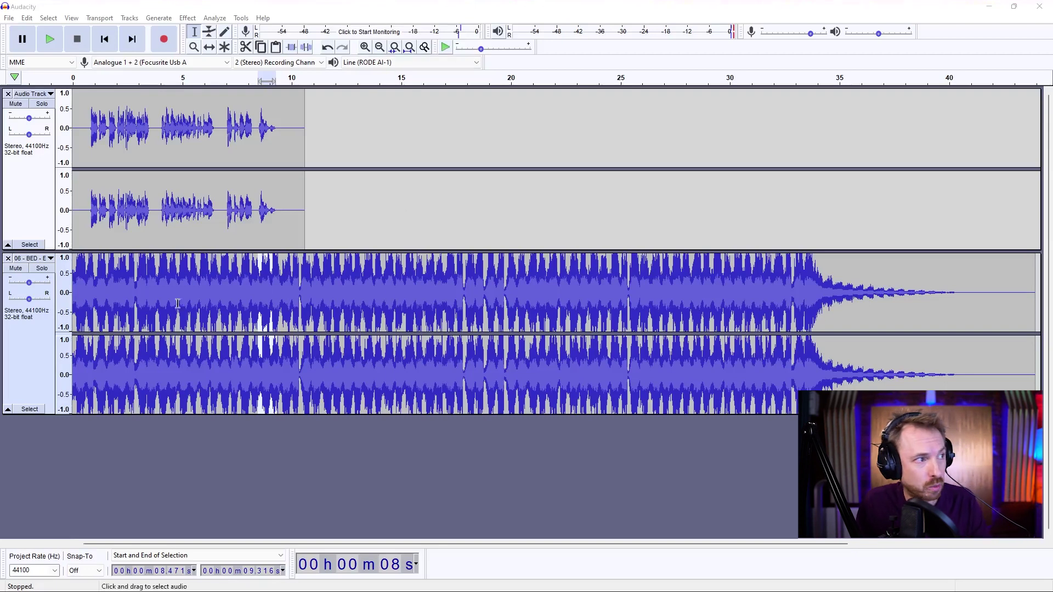
left_click(42, 104)
Audition the voice solo, then solo the bed and play a 6.41–11.37 s selection
left_click(88, 79)
key("space")
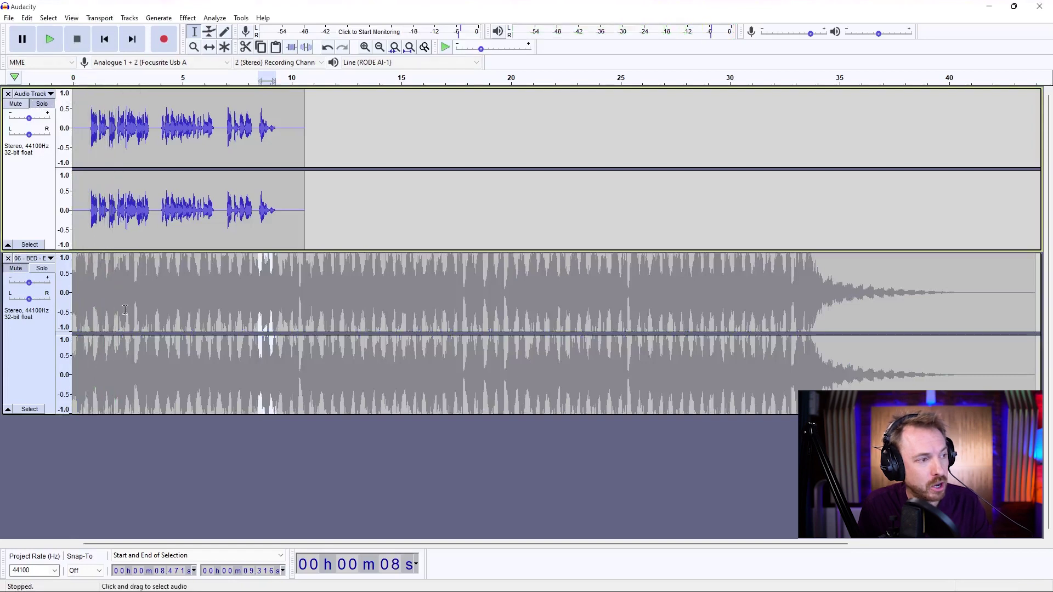
left_click(43, 104)
left_click(42, 268)
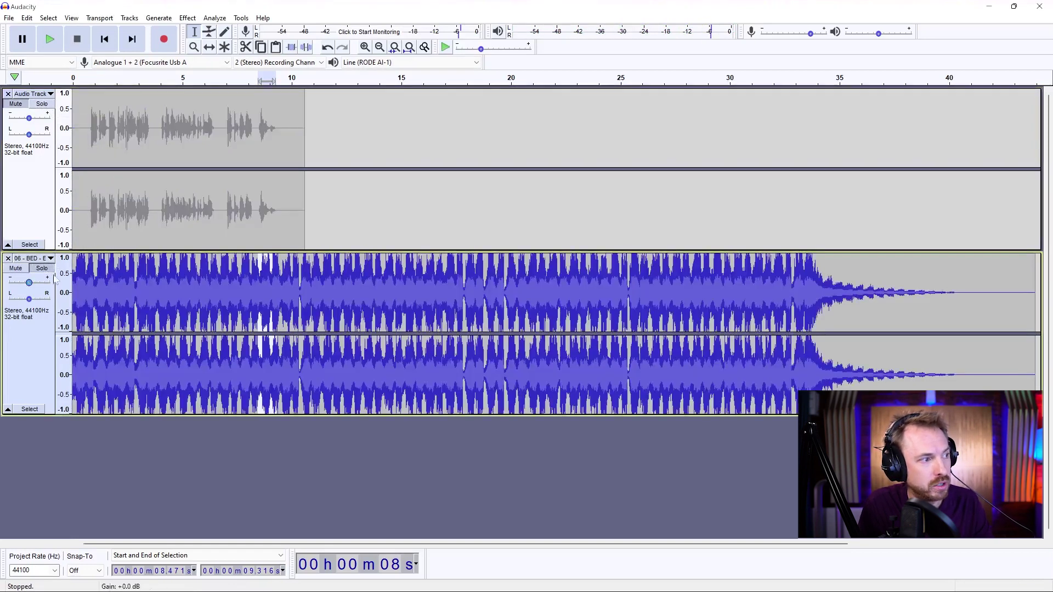
key("space")
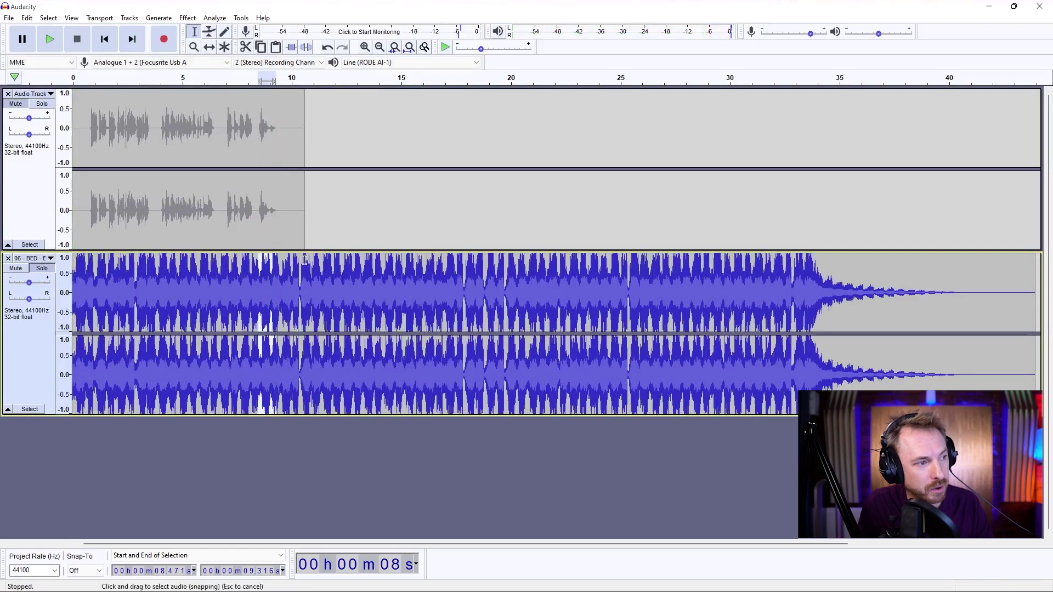
left_click_drag(213, 283, 322, 288)
key("space")
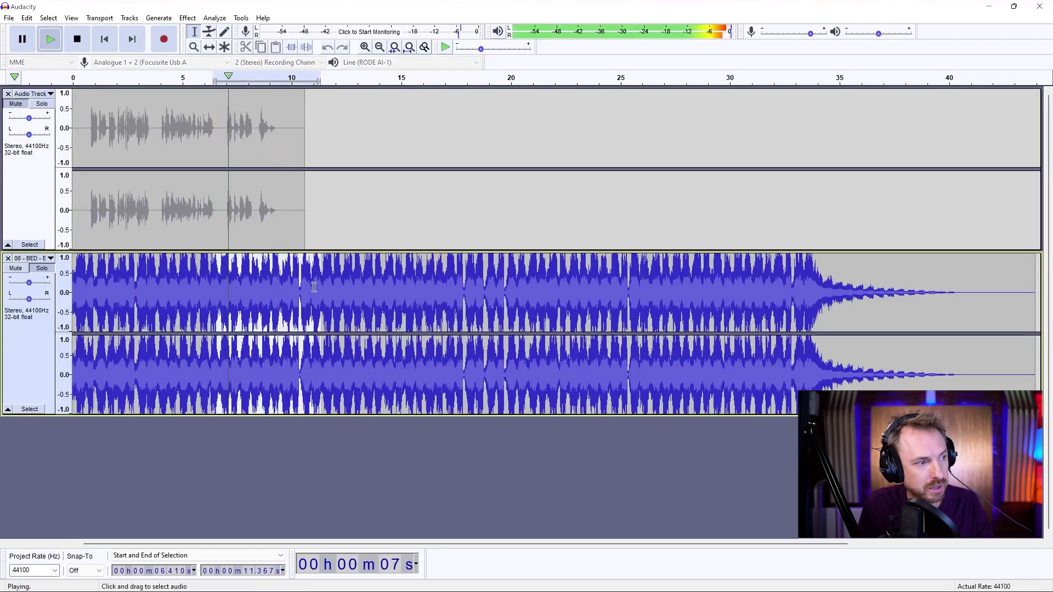
key("space")
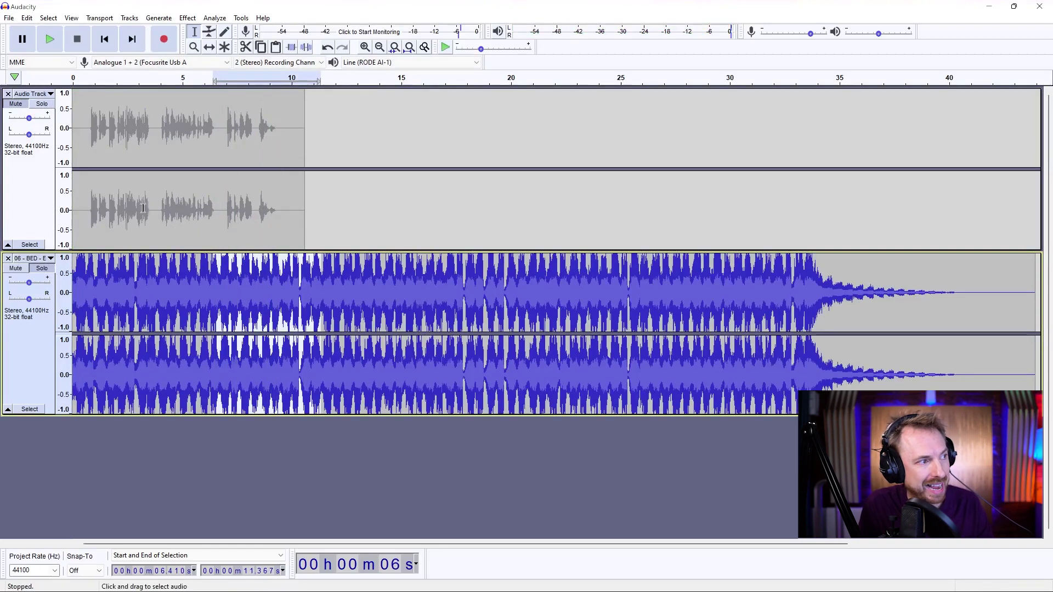
Unsolo the bed, play the voice from 0.701 s with the bed muted, then unmute the bed
left_click(42, 270)
left_click(15, 268)
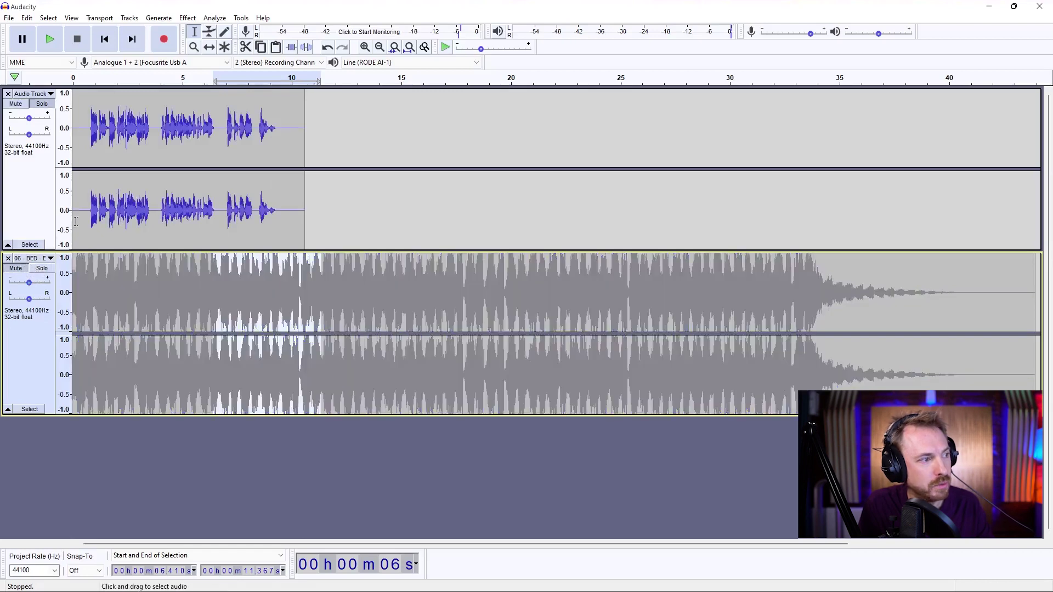
left_click(88, 214)
key("space")
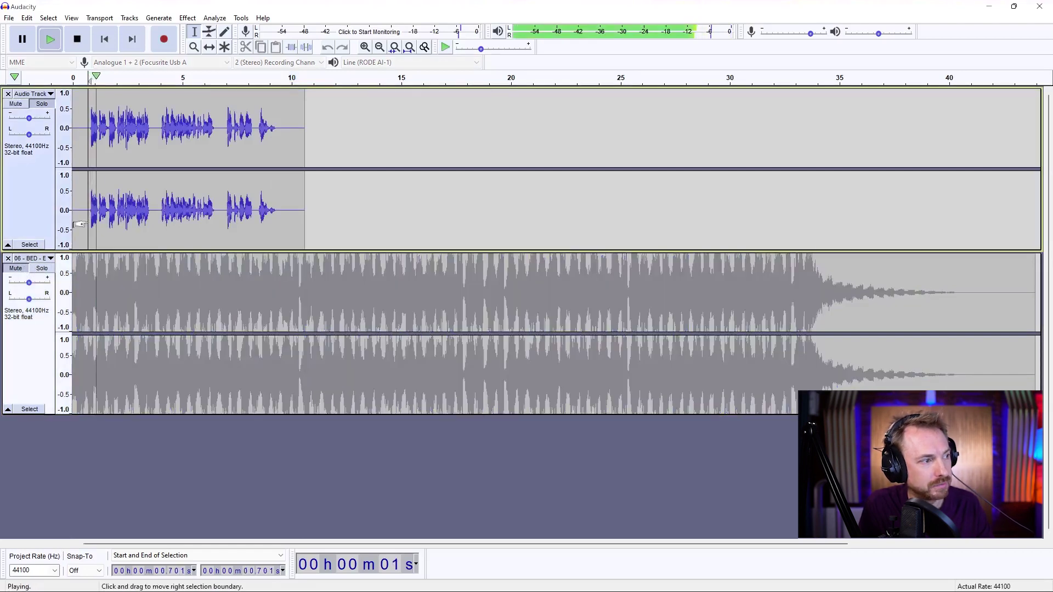
key("space")
left_click(15, 268)
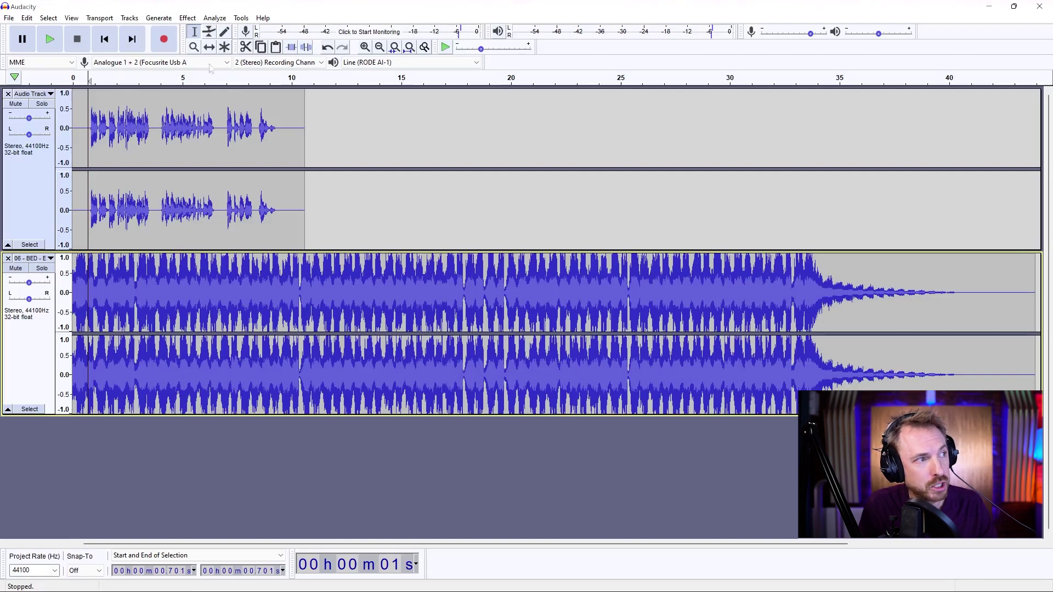
Raise the voice track's volume envelope to full and play the mix
left_click(210, 33)
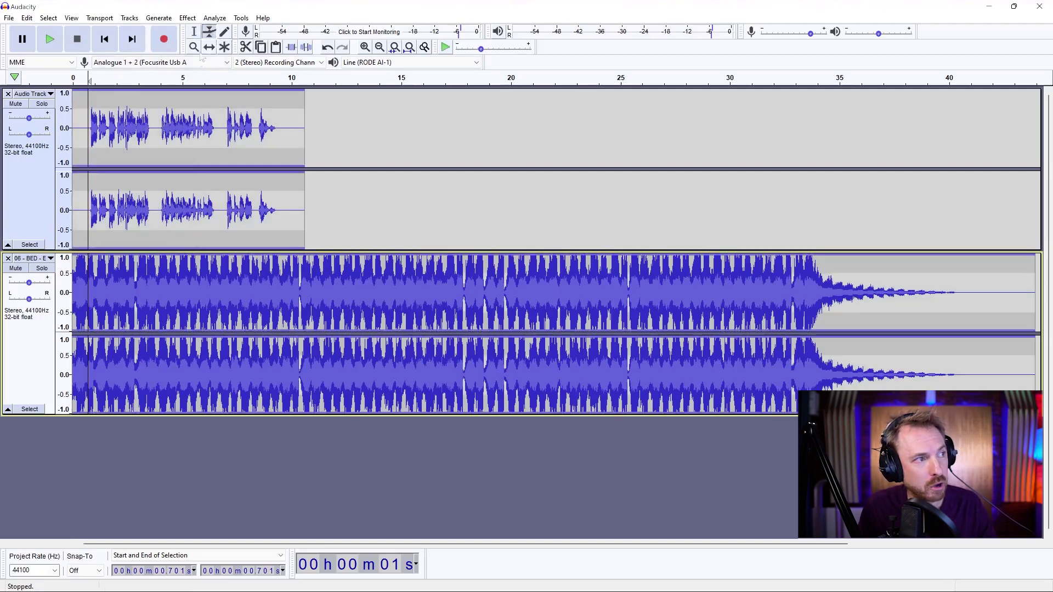
left_click_drag(147, 105, 145, 96)
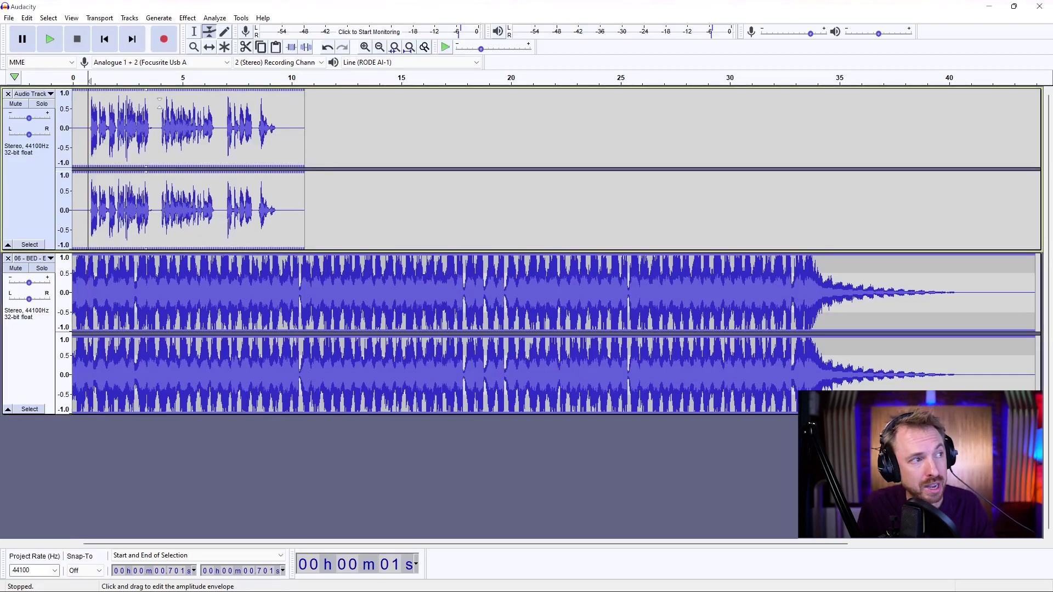
left_click(194, 33)
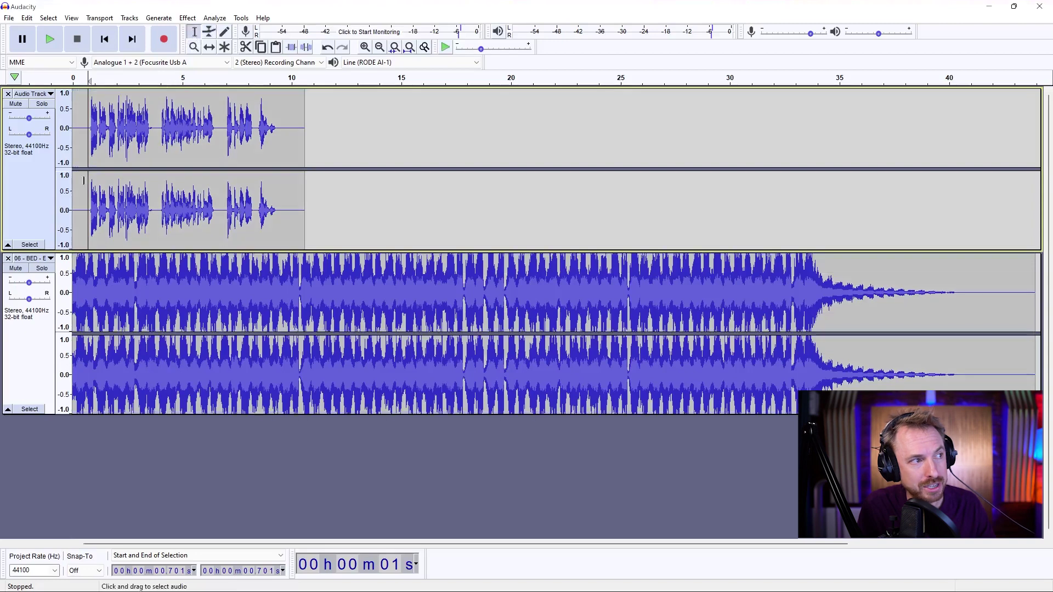
key("space")
key("space")
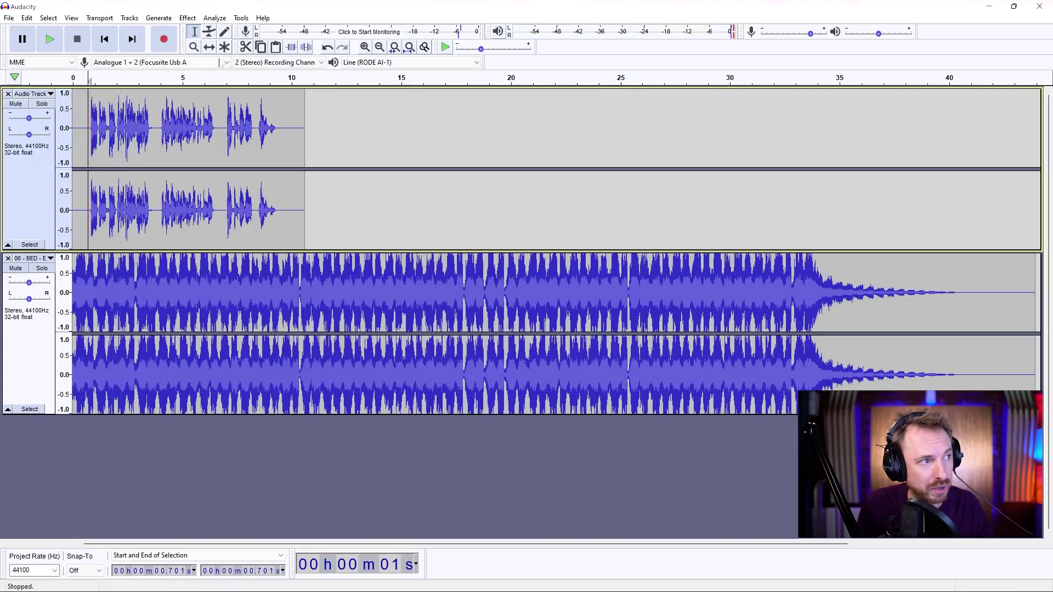
Lower the music bed's volume envelope, listen to the balance, and undo the change
left_click(209, 32)
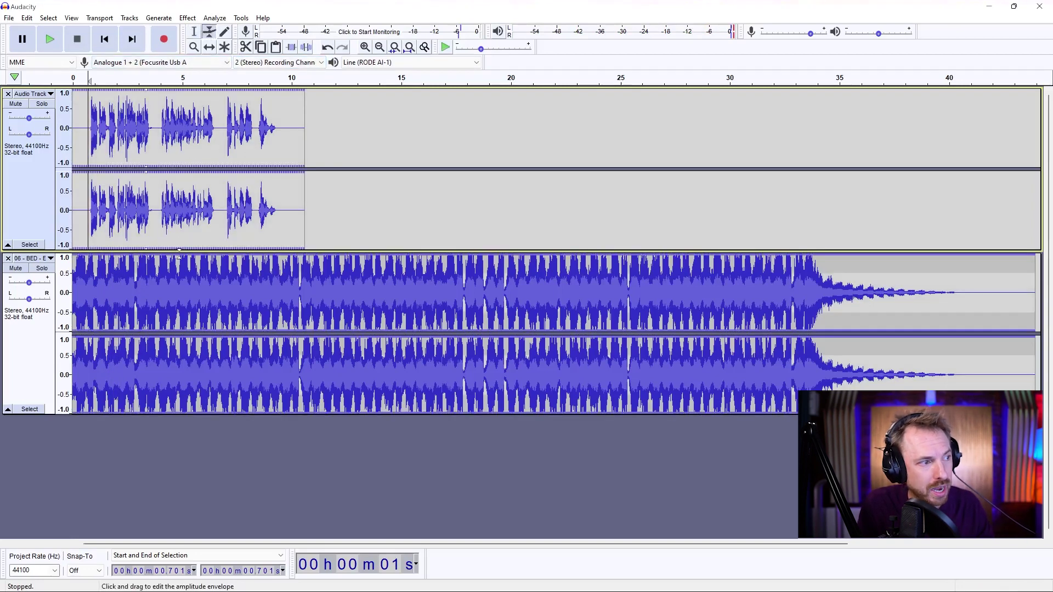
left_click_drag(178, 256, 178, 267)
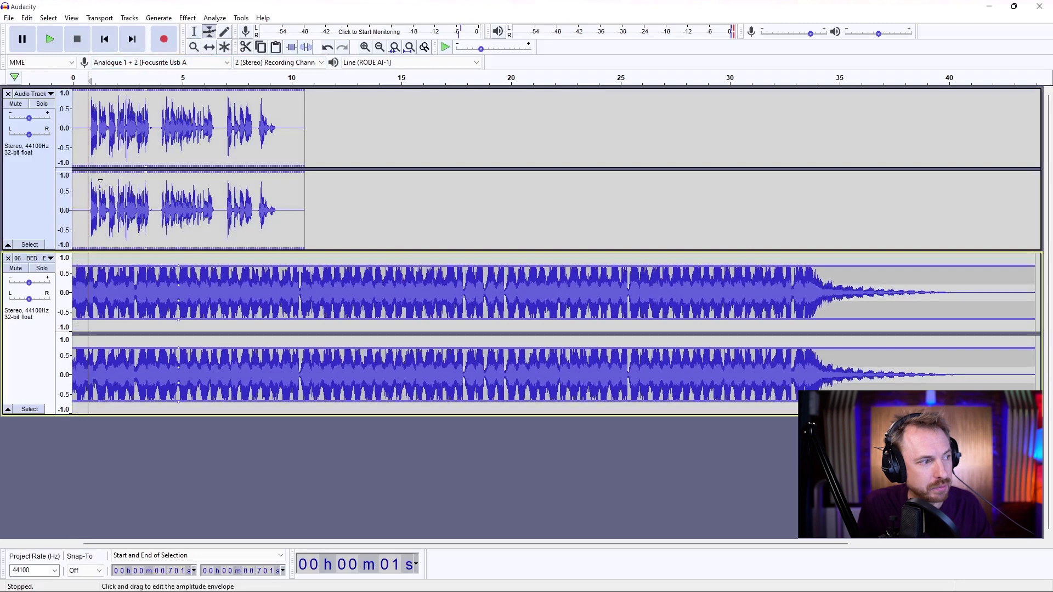
key("space")
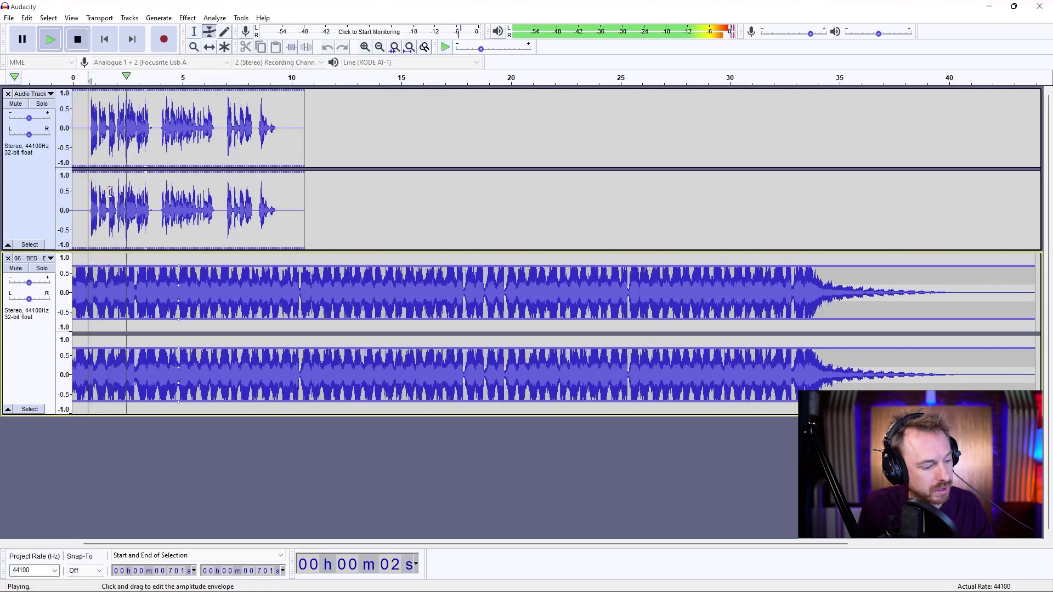
key("space")
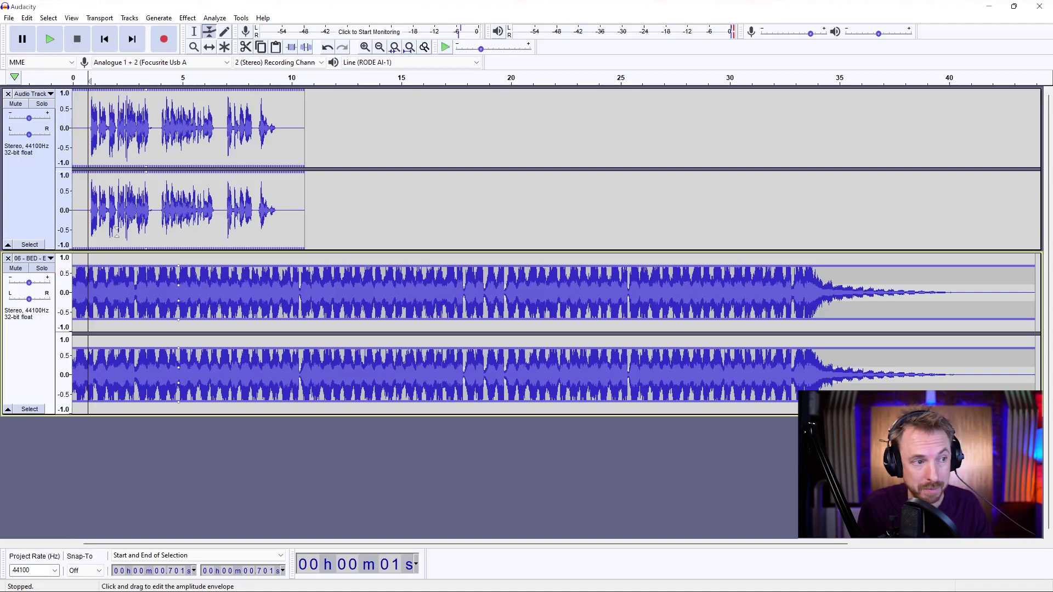
key("ctrl+z")
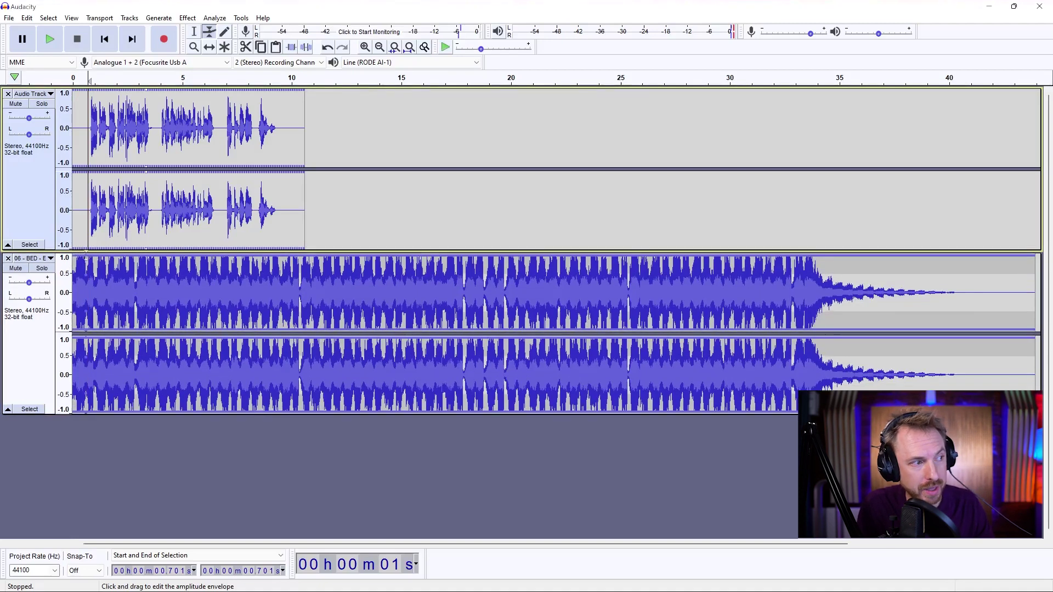
Lower the bed's envelope again, Quick-Play the mix from the ruler, then undo it
left_click_drag(86, 258, 92, 275)
left_click(80, 81)
left_click(78, 81)
left_click(76, 80)
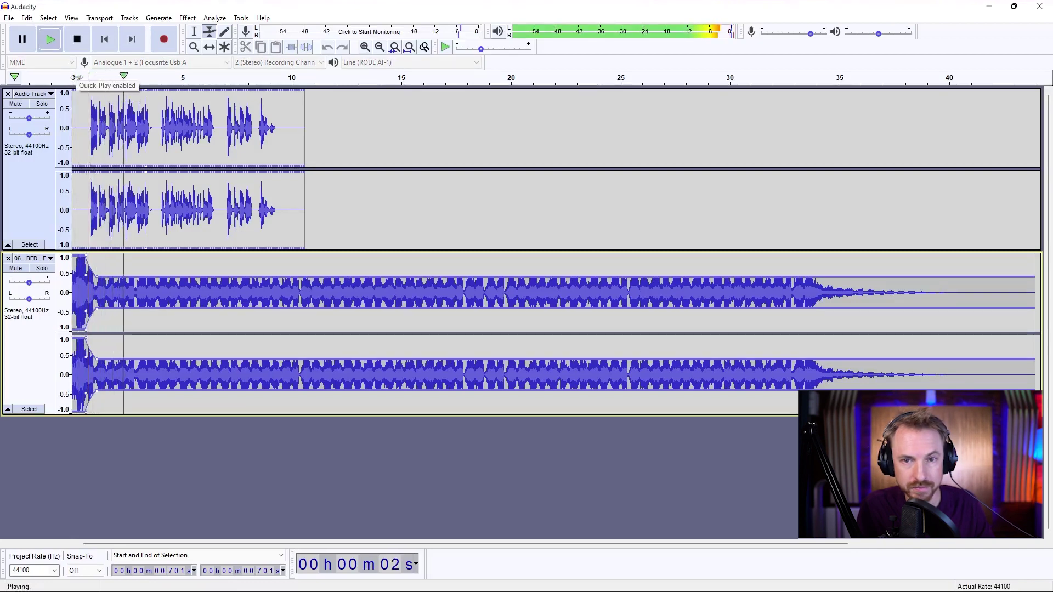
left_click(77, 77)
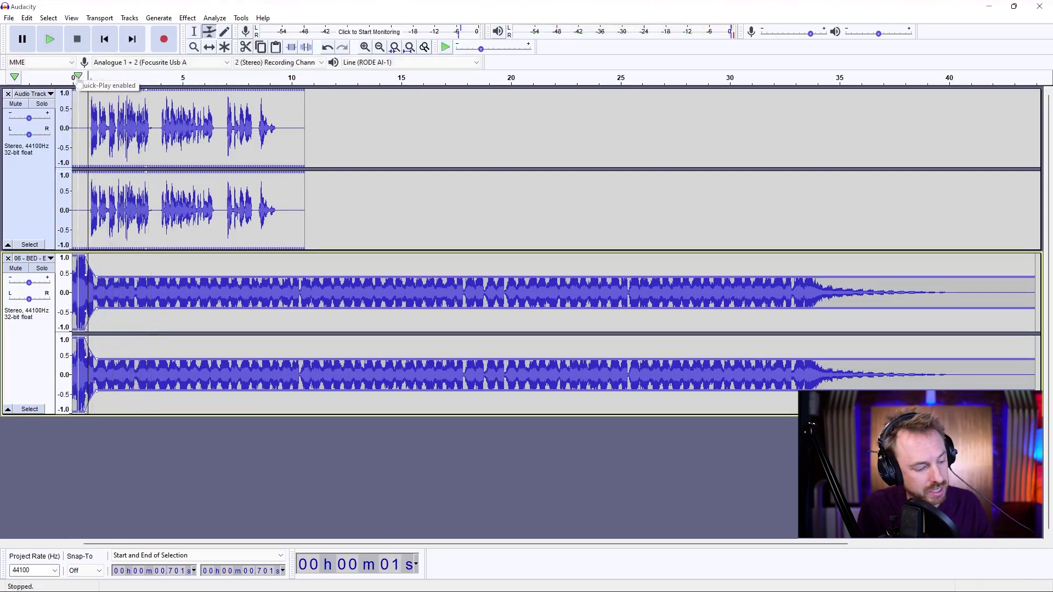
key("ctrl+z")
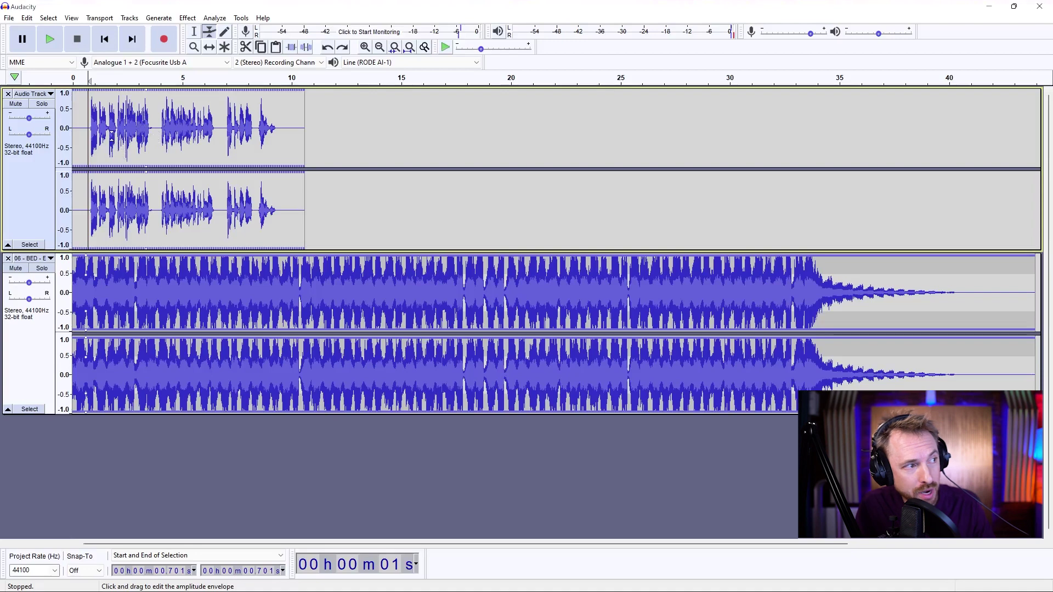
Solo the voice track and choose Effect > Compressor with no audio selected
left_click(42, 103)
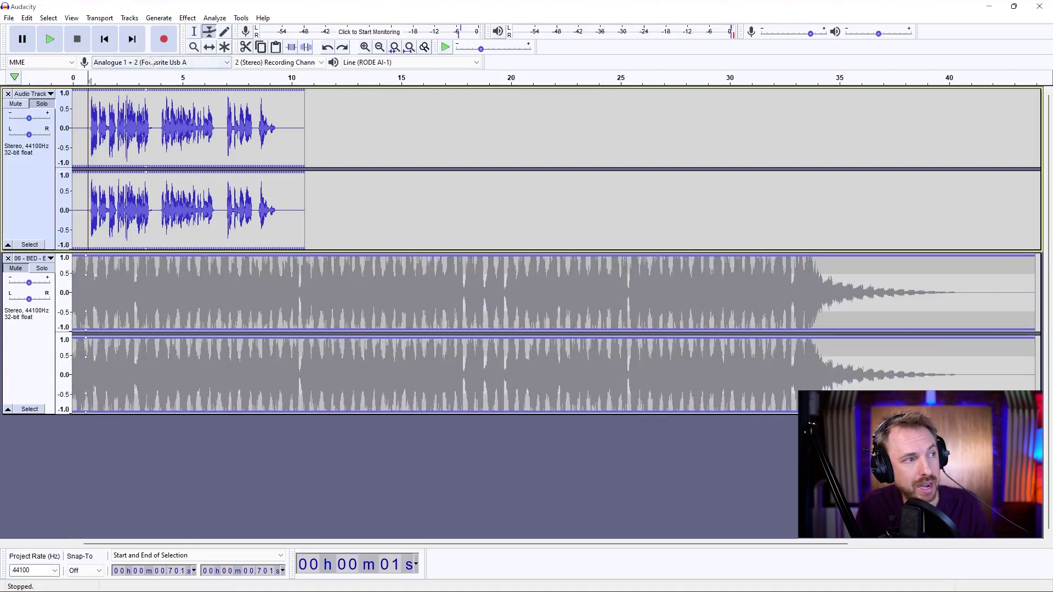
left_click(194, 32)
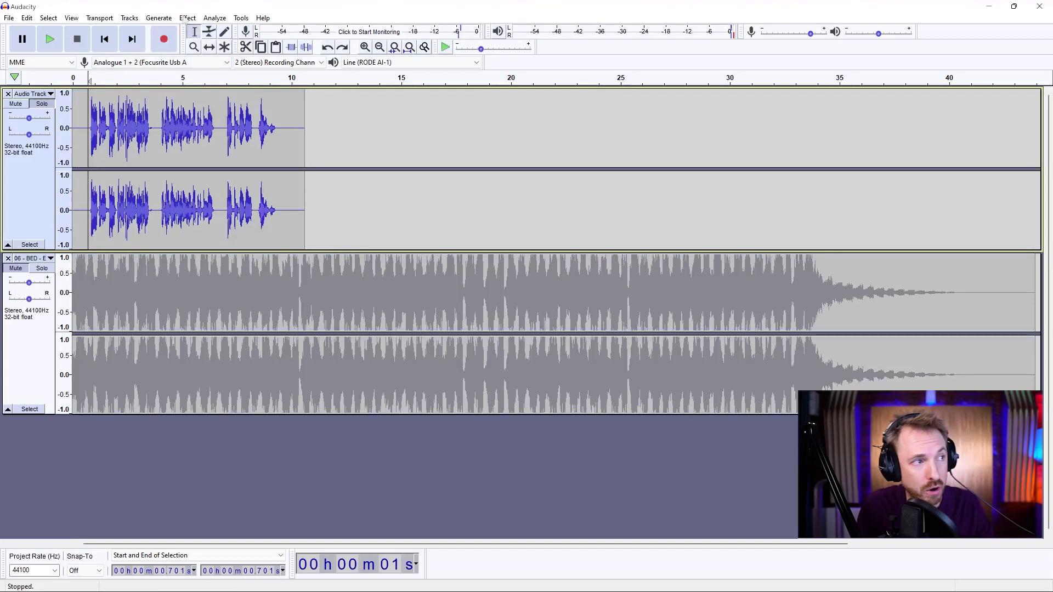
left_click(187, 19)
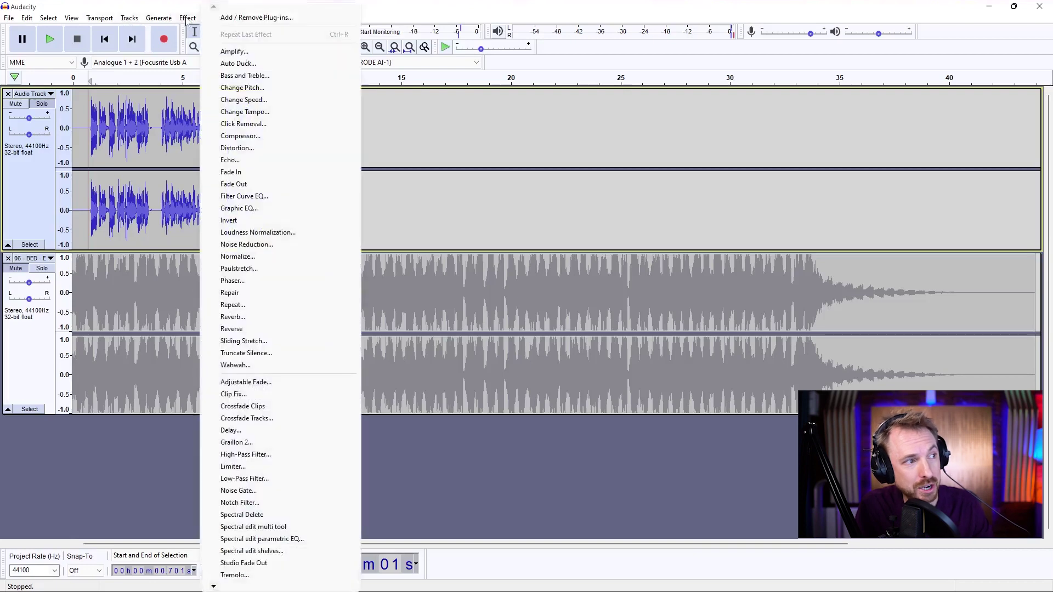
left_click(252, 136)
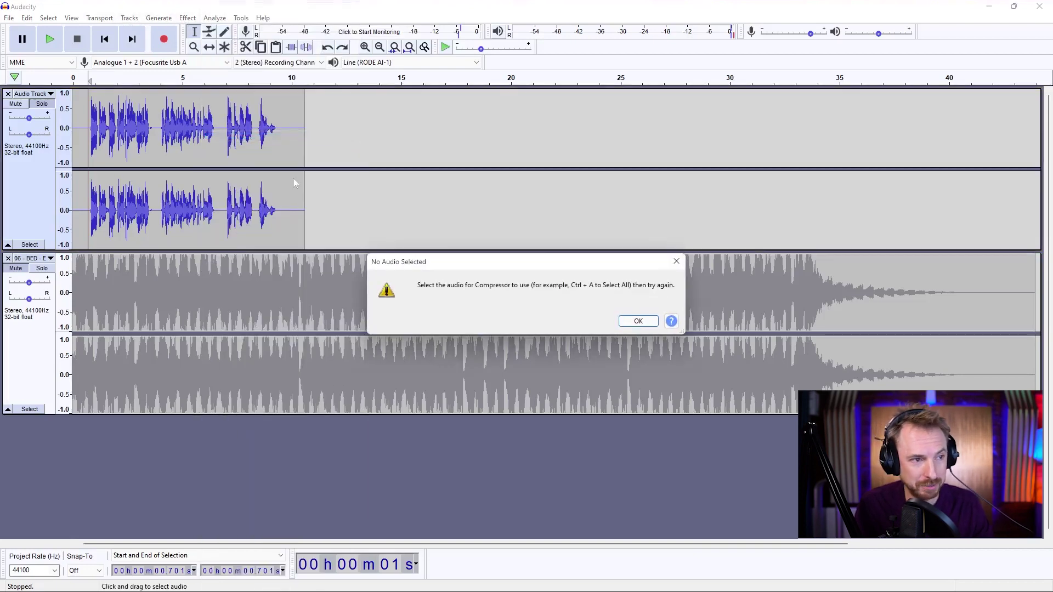
Dismiss the warning, select the whole voice clip, and compress it at -20 dB threshold, 3:1 ratio
left_click(636, 322)
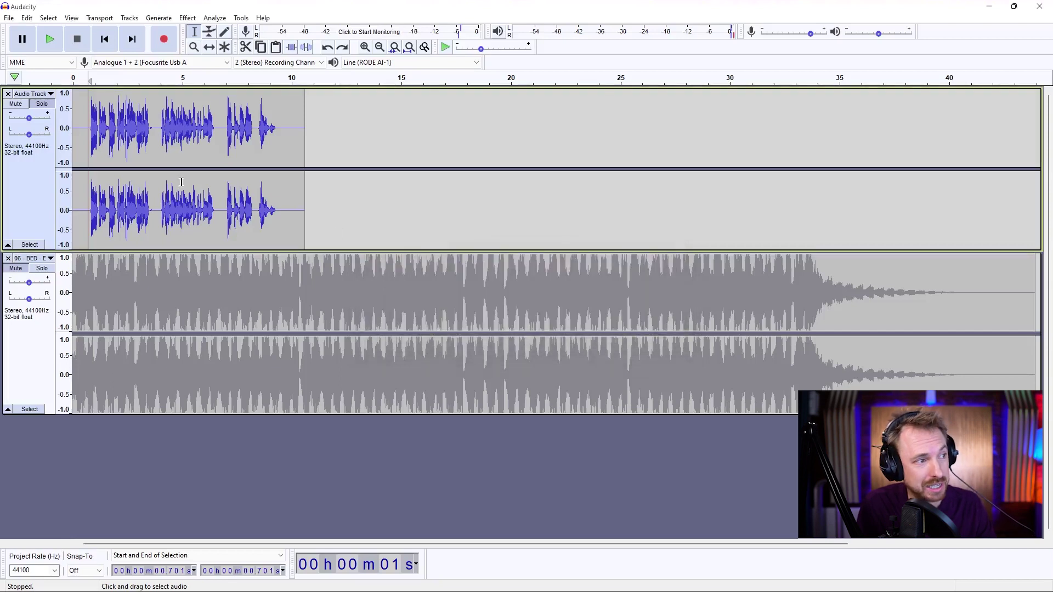
left_click_drag(83, 136, 283, 141)
double_click(268, 144)
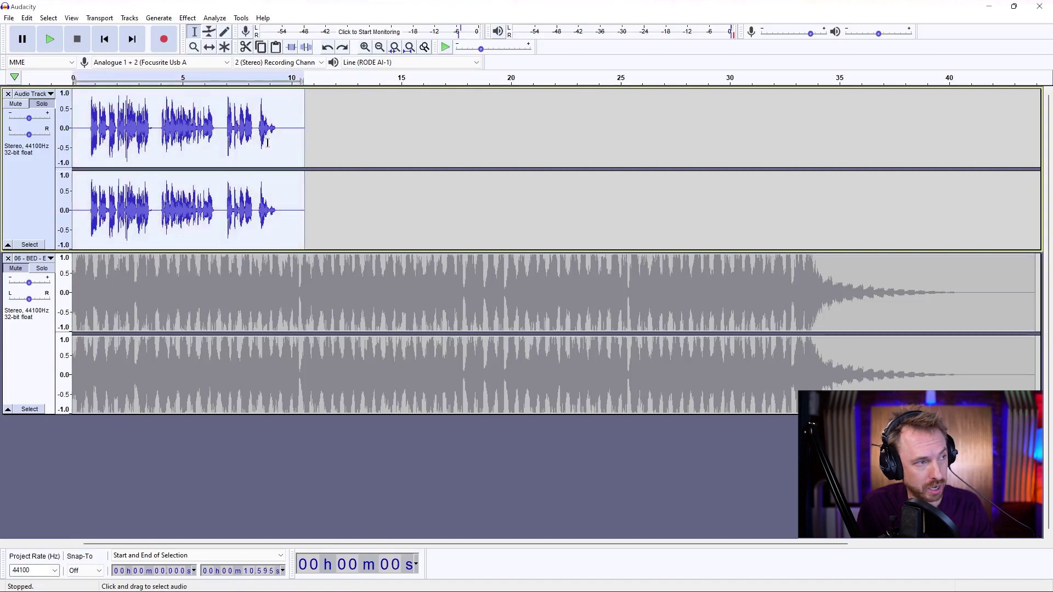
left_click(186, 18)
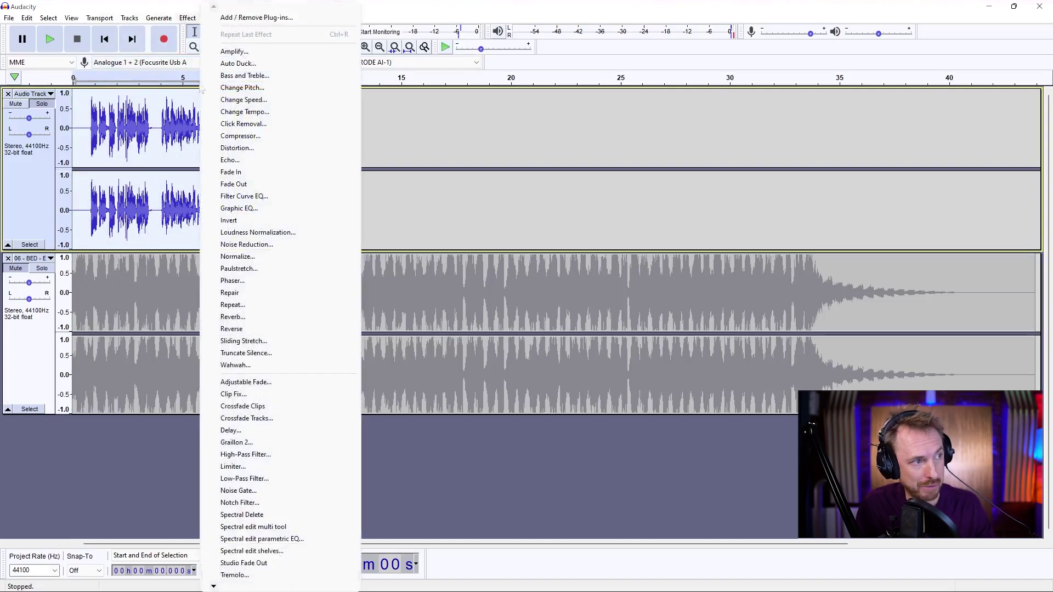
left_click(236, 136)
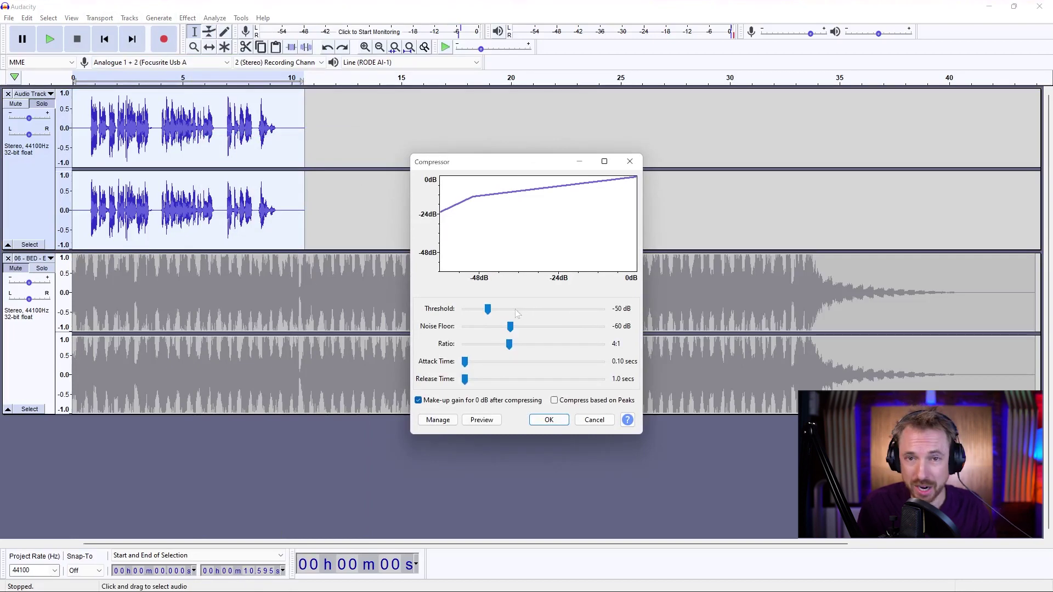
left_click_drag(487, 309, 557, 308)
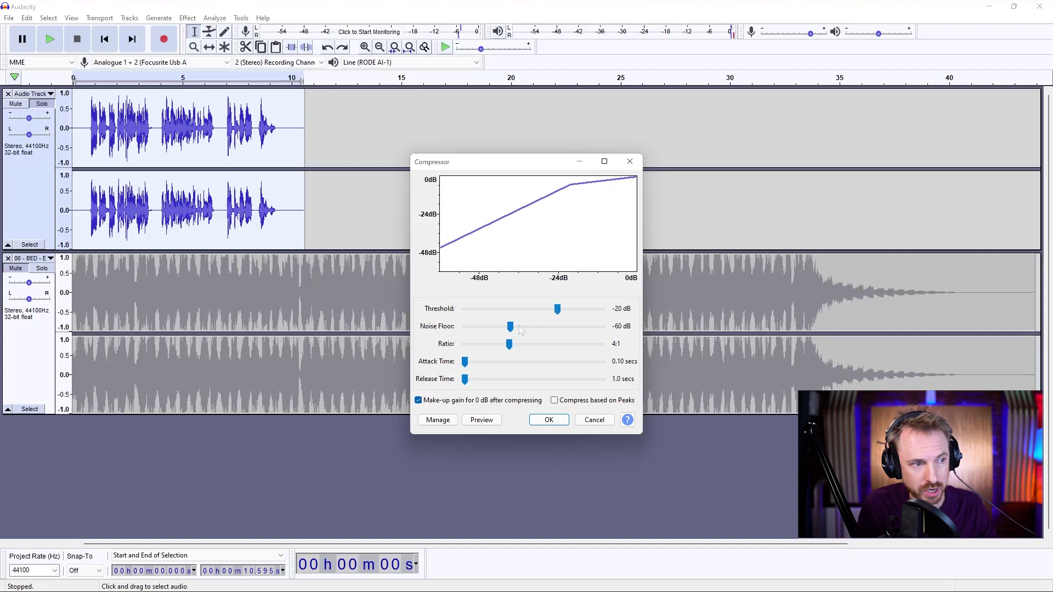
left_click_drag(509, 344, 494, 350)
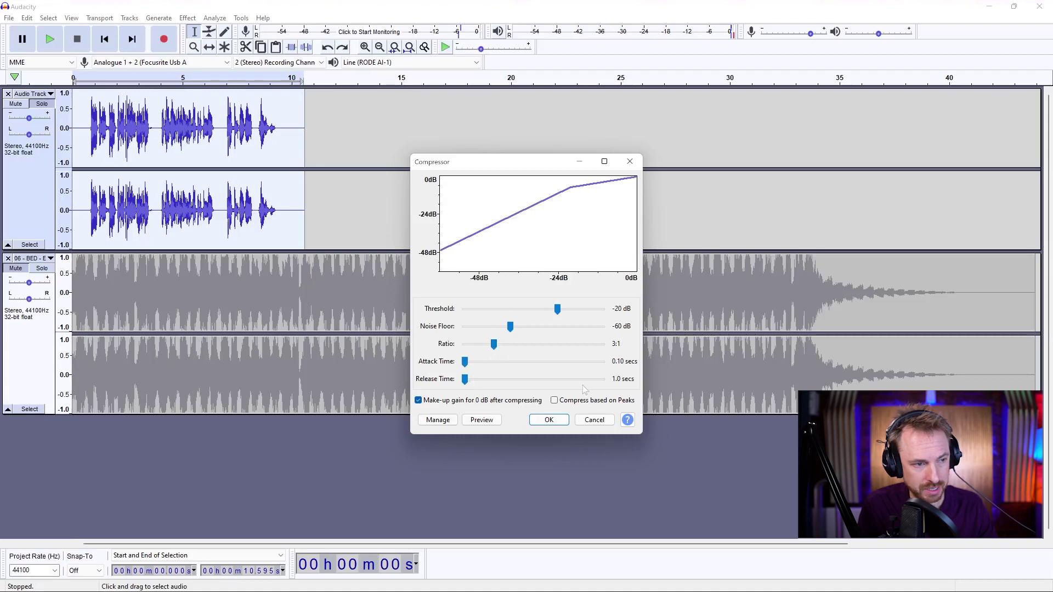
left_click(546, 421)
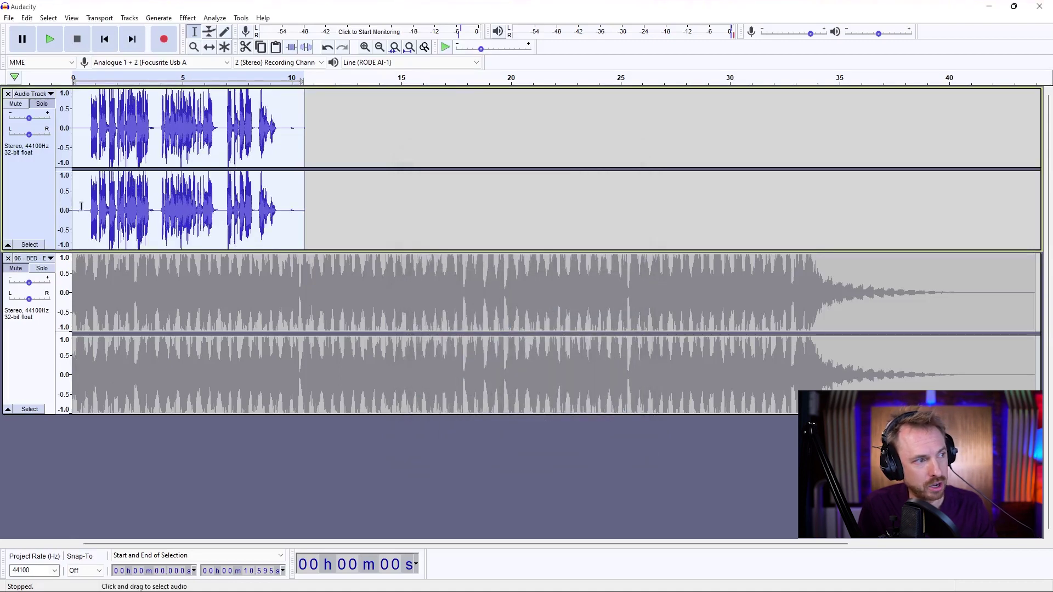
Play the compressed voice with the bed, then silence the voice and play the bed alone to about 3.9 s
left_click(81, 80)
left_click(49, 104)
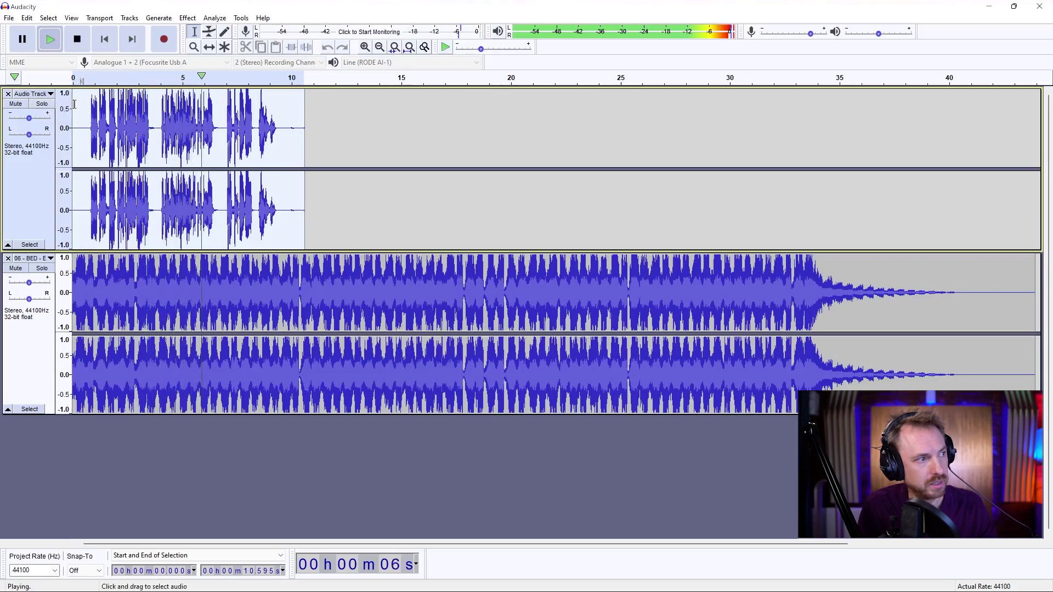
key("space")
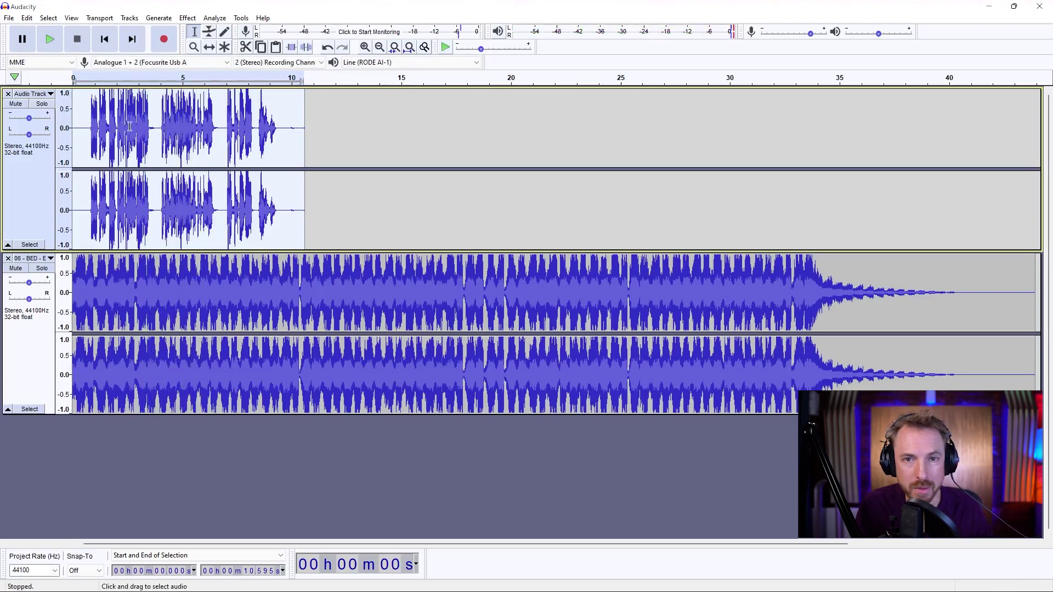
left_click(42, 268)
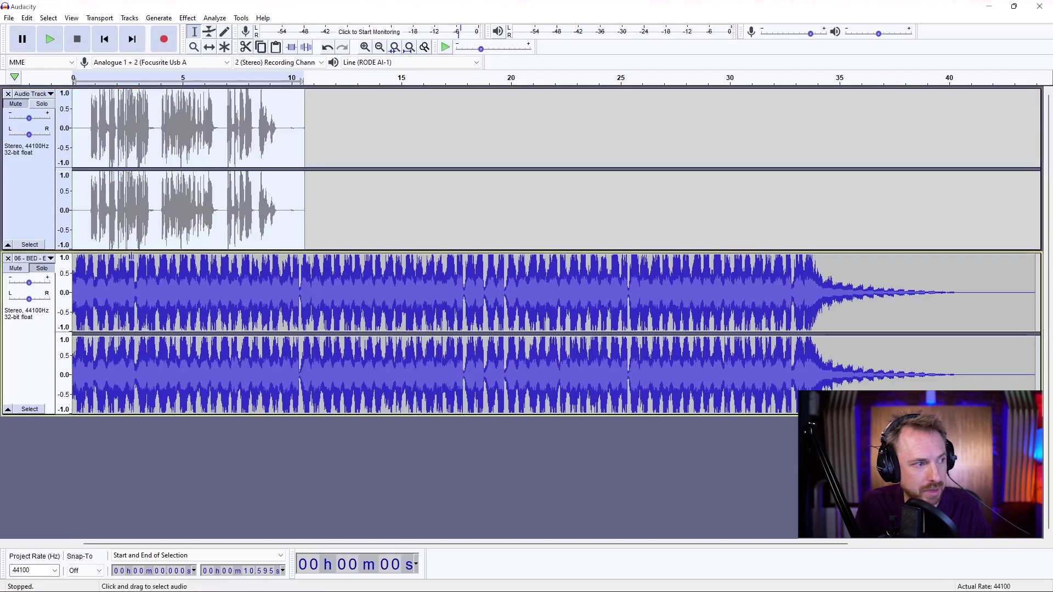
key("space")
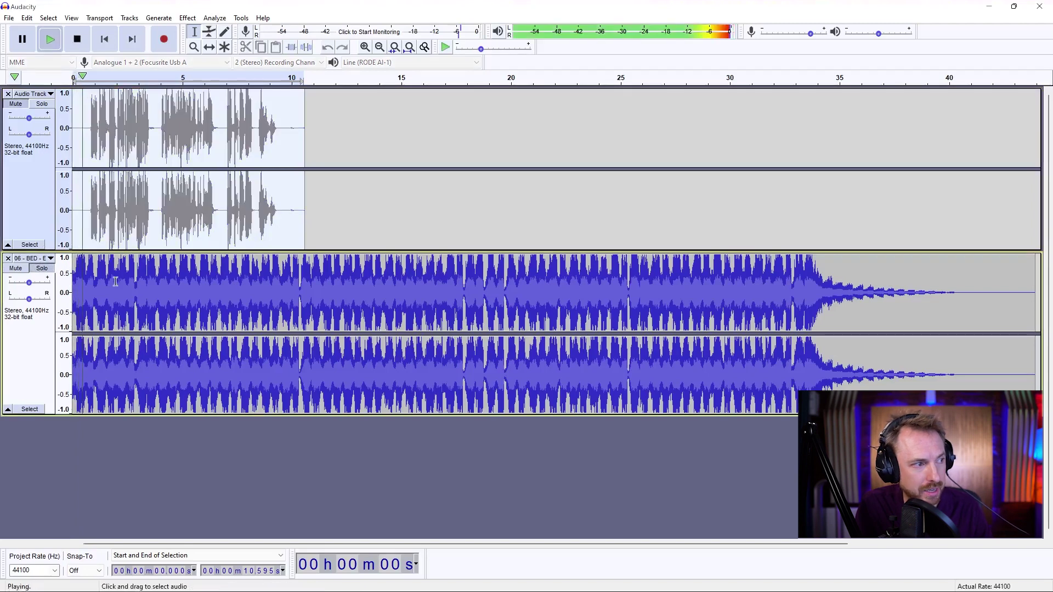
left_click(158, 279)
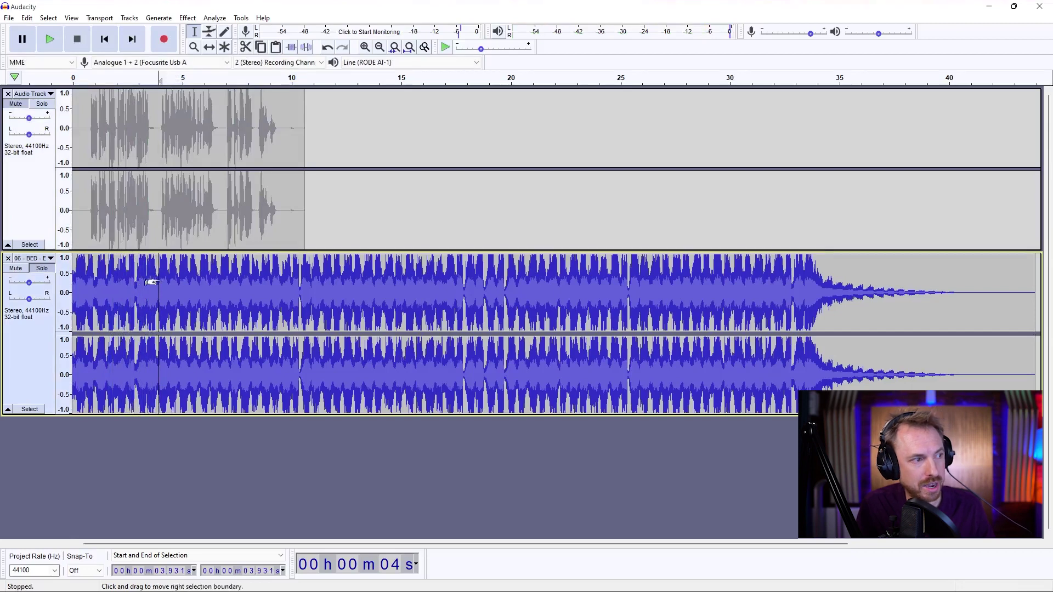
Shift the voice clip later to about 1.9 s, unmute the voice, and play the mix
left_click(209, 48)
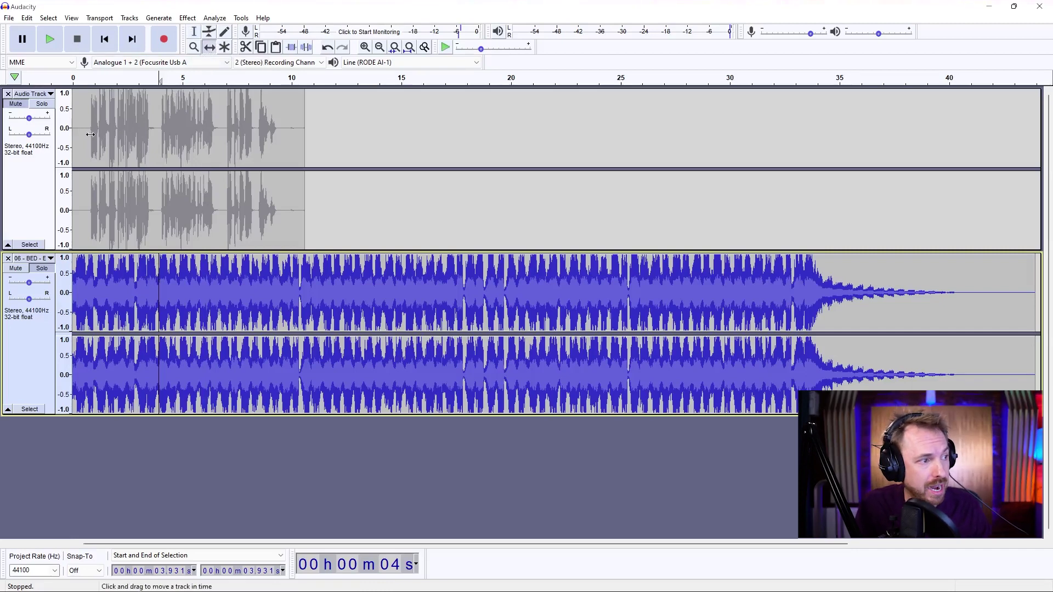
left_click_drag(90, 134, 161, 141)
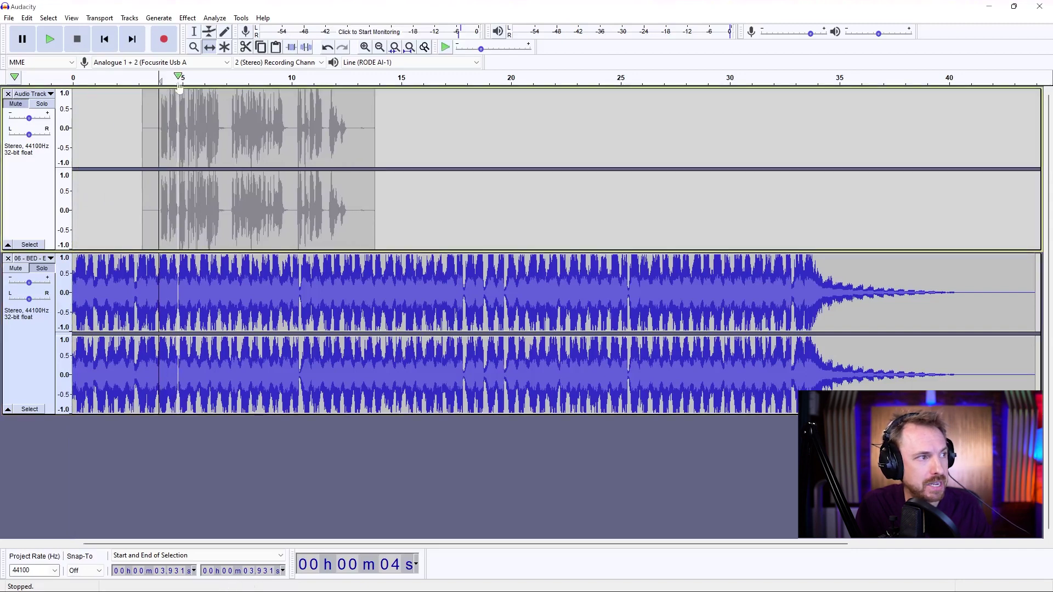
left_click(15, 104)
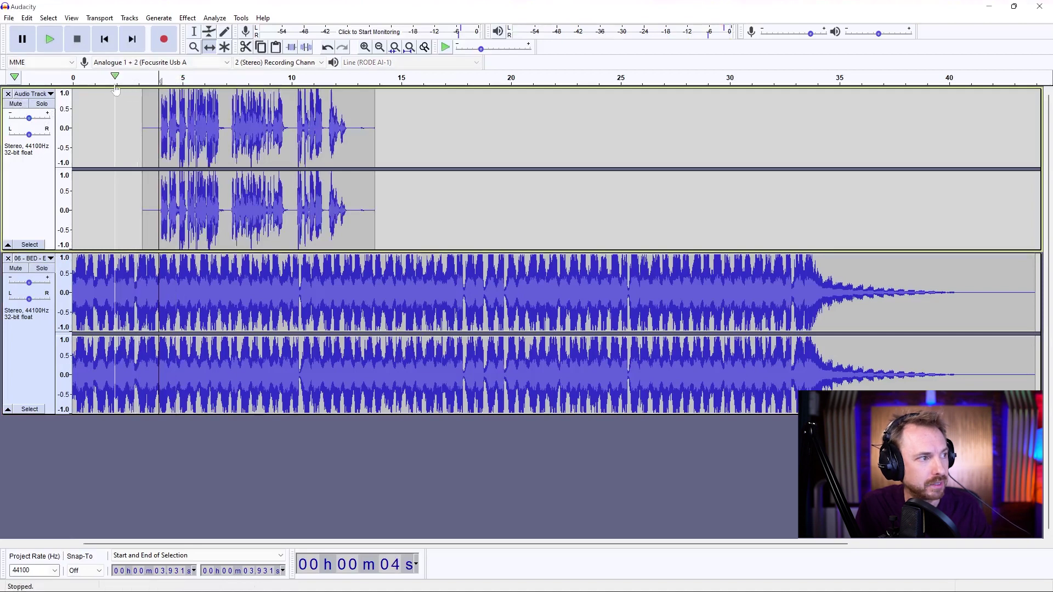
left_click(117, 78)
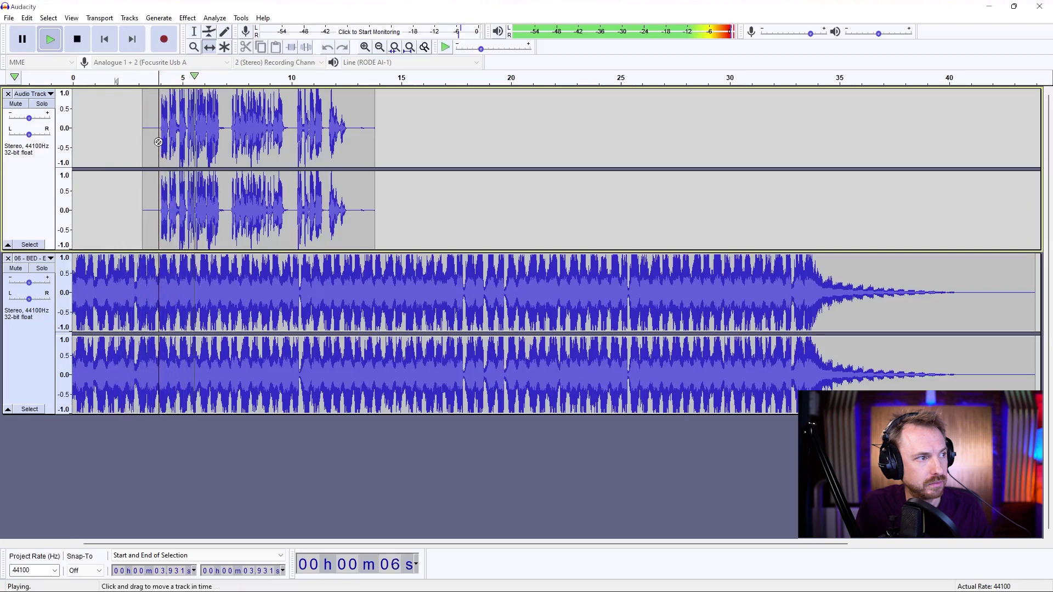
key("space")
Nudge the voice clip slightly earlier, replay from about 2.9 s, and enable the Envelope Tool
left_click_drag(158, 125, 153, 126)
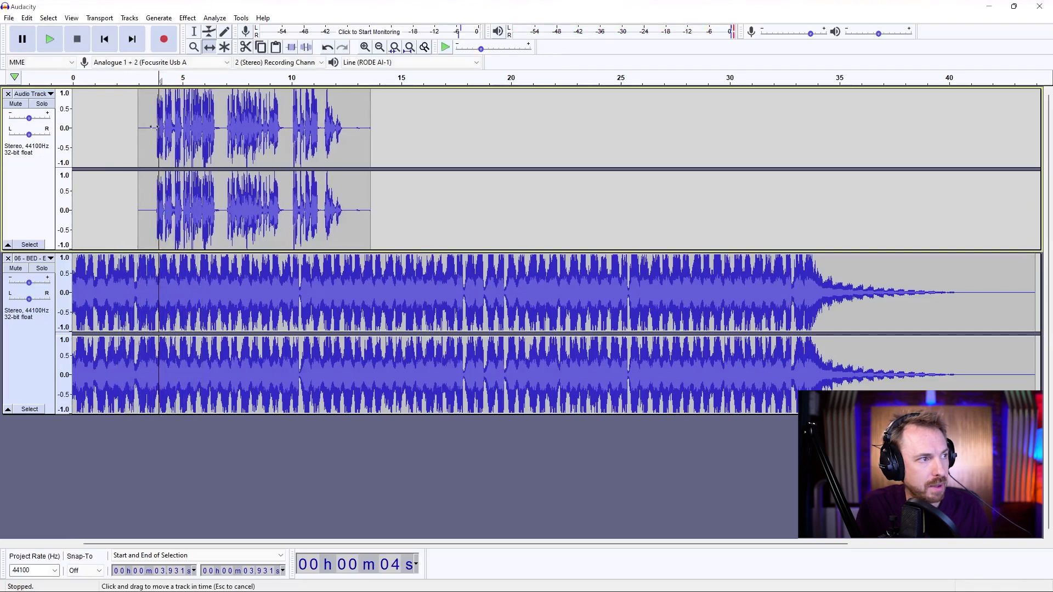
left_click(135, 78)
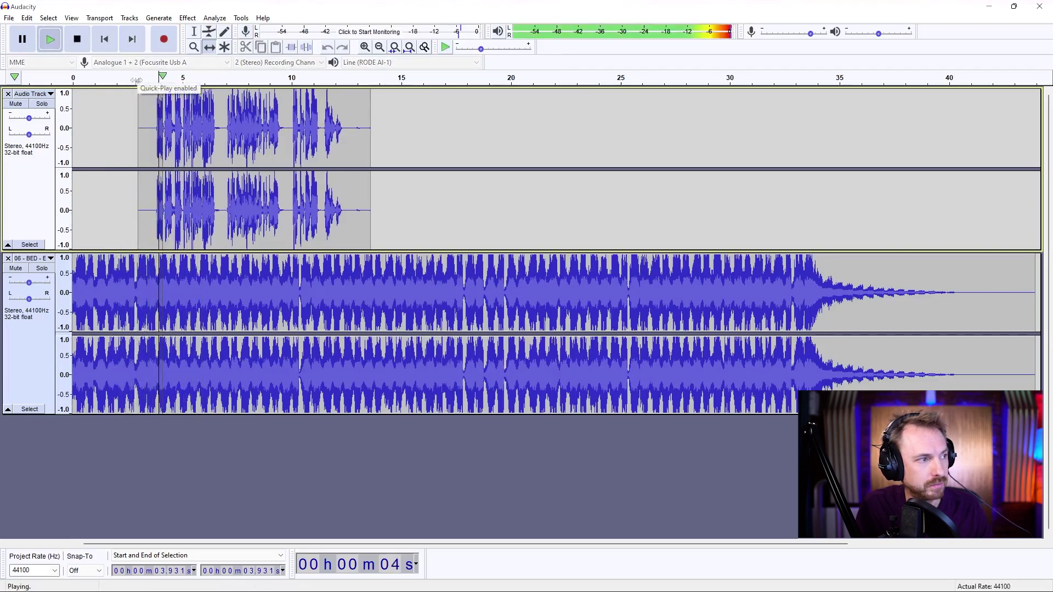
key("space")
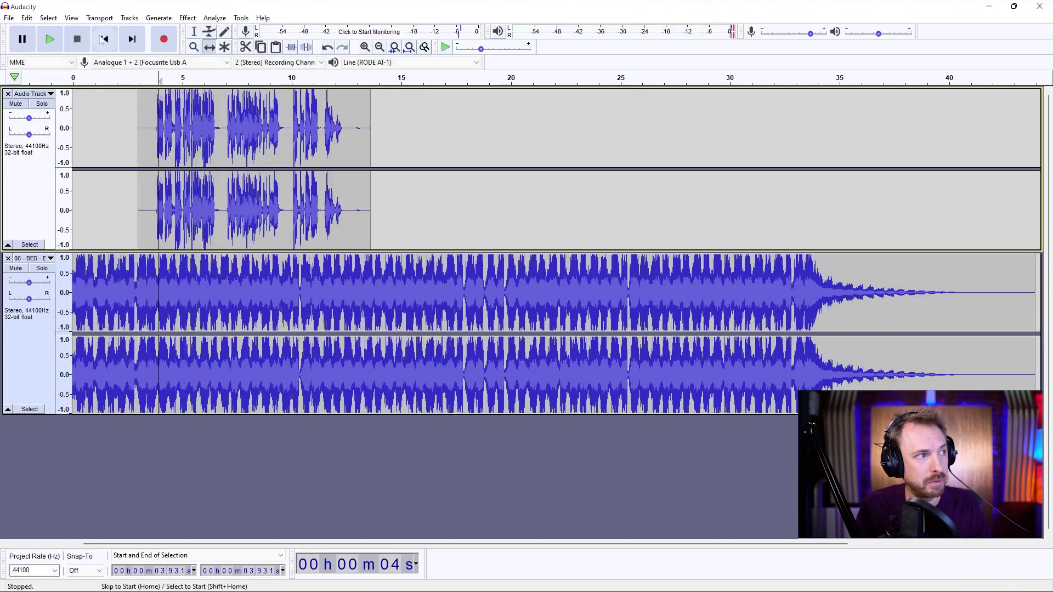
left_click(209, 32)
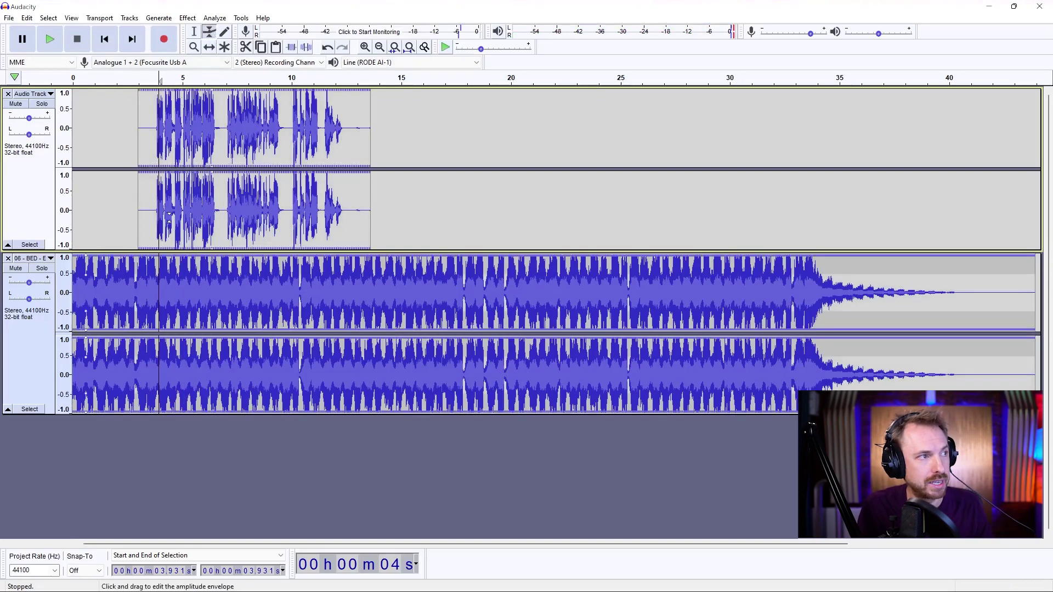
Move the BED music track above the voice track and select it across its full length
left_click(152, 259)
left_click(195, 34)
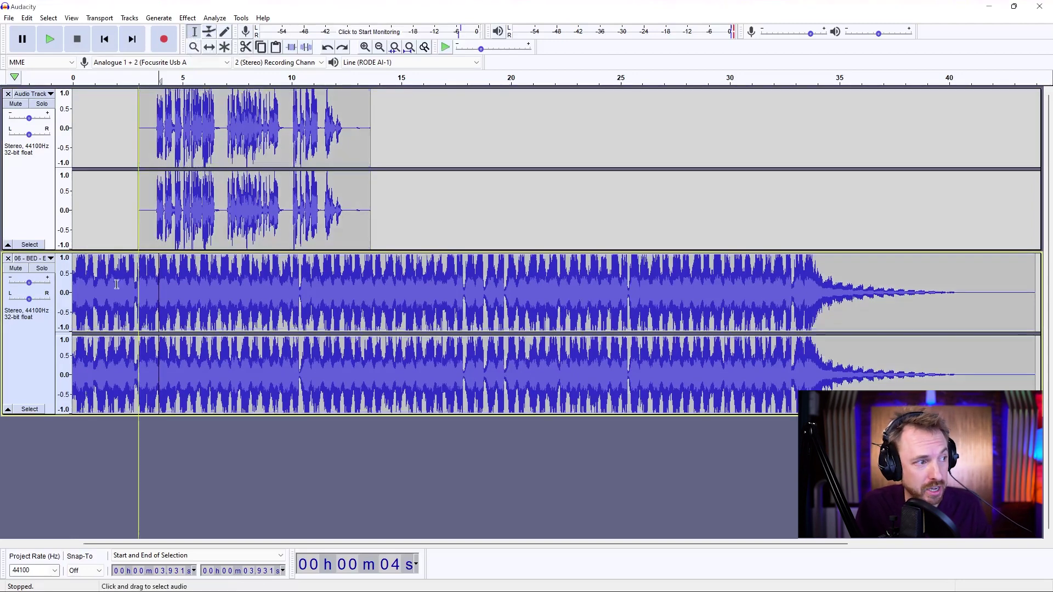
left_click(36, 345)
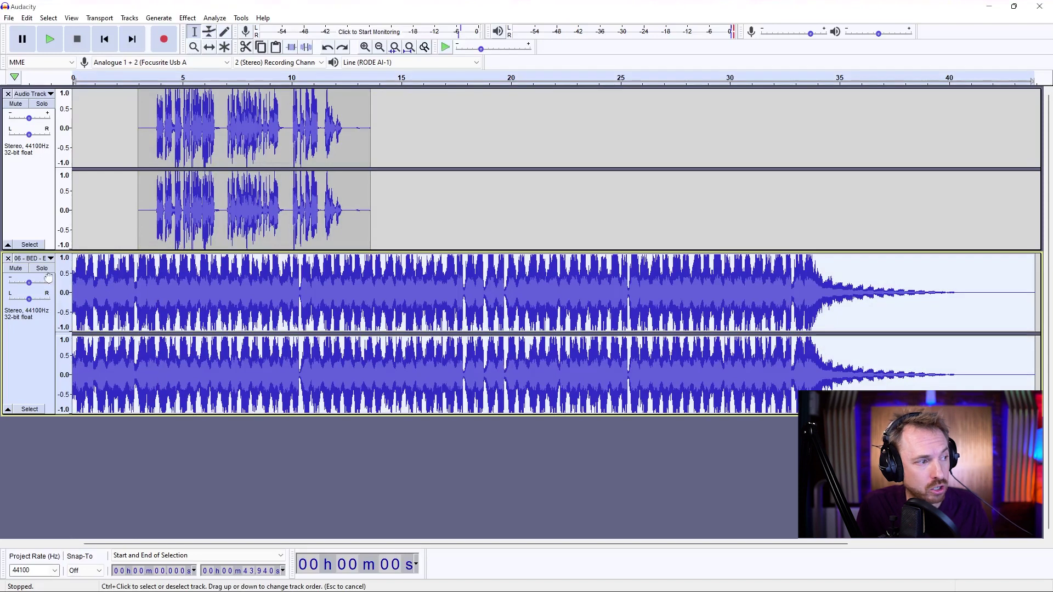
left_click(43, 185)
left_click_drag(44, 186, 47, 430)
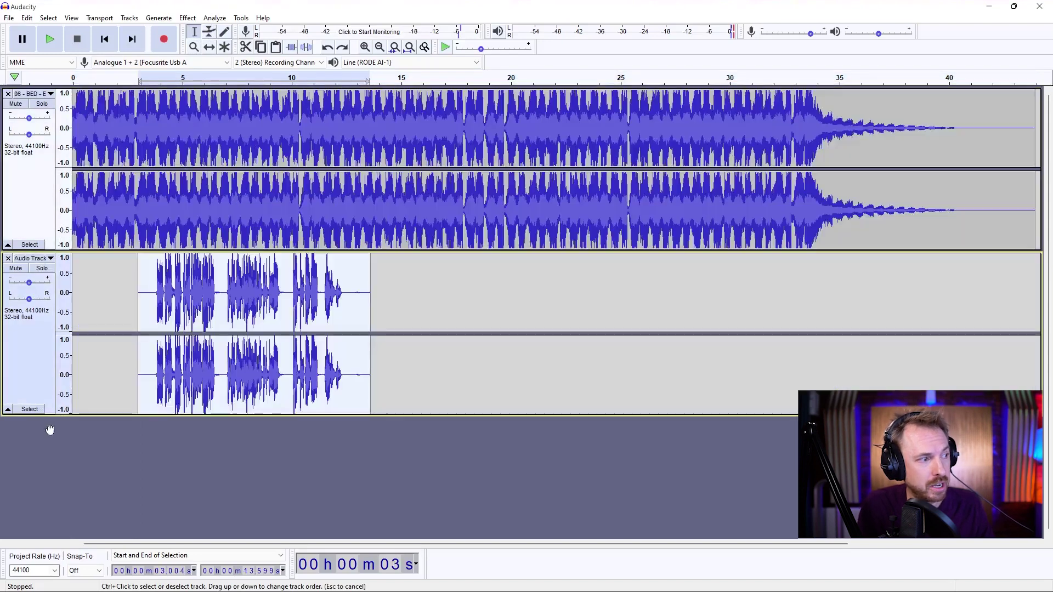
left_click_drag(30, 190, 32, 165)
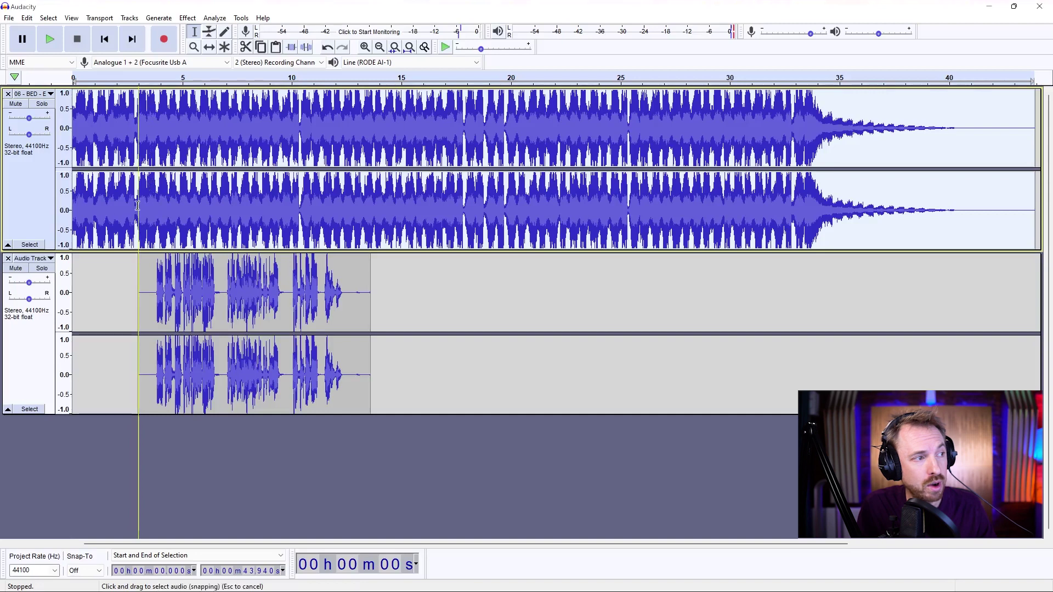
Apply Auto Duck with default settings, preview the ducking, then undo it
left_click(192, 18)
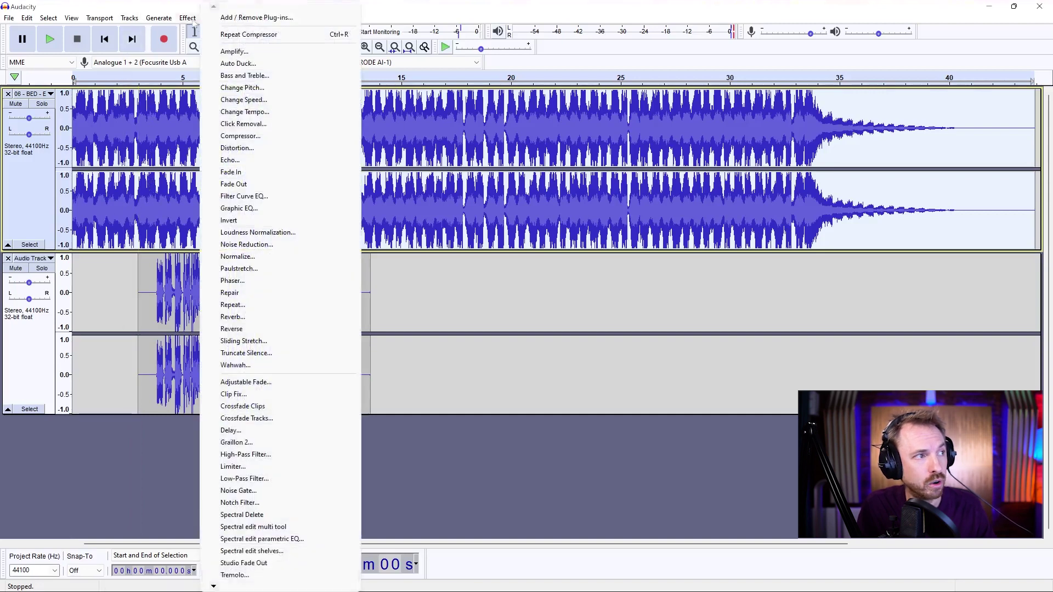
left_click(218, 65)
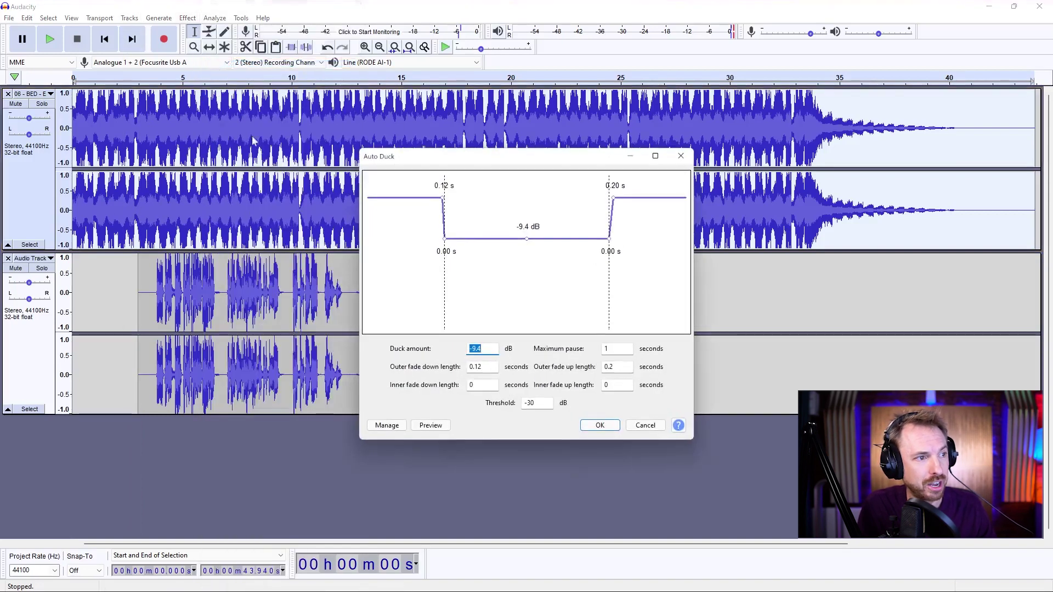
left_click(598, 426)
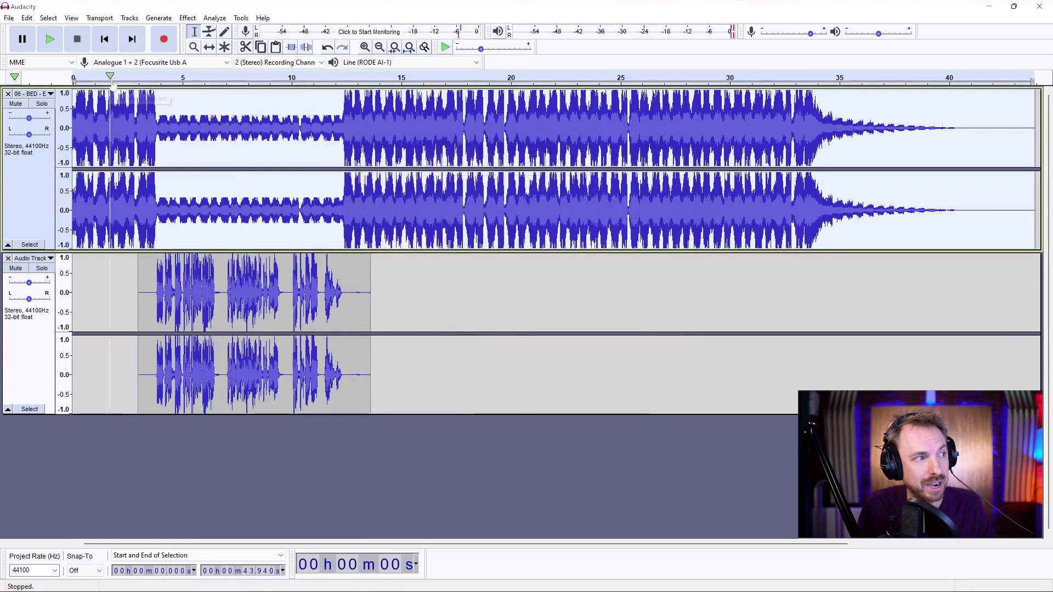
left_click(124, 77)
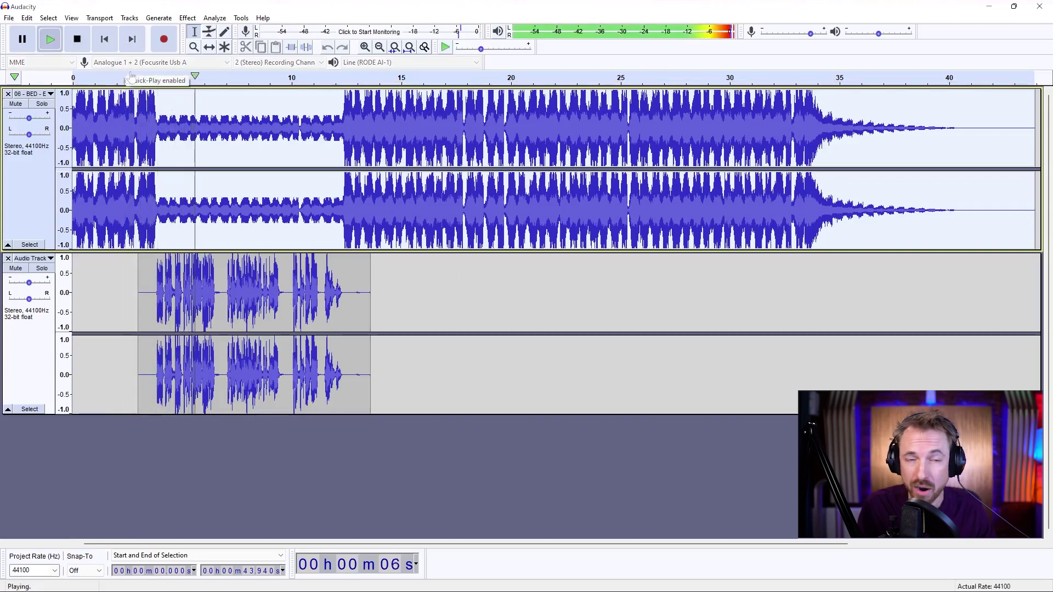
key("space")
key("ctrl+z")
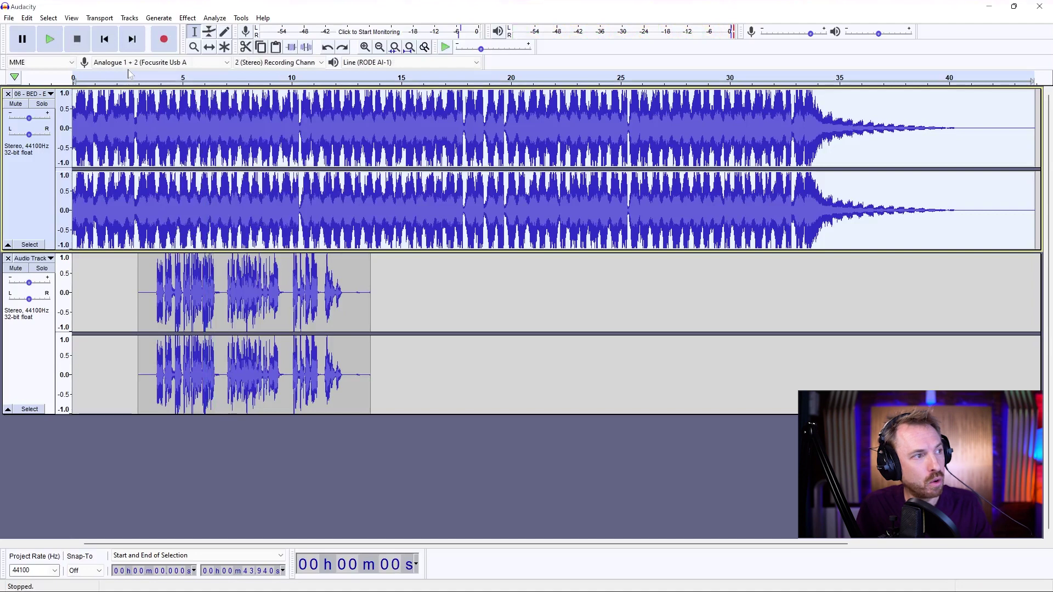
Re-apply Auto Duck with 0.82 s fade down, 0.77 s fade up and -11.4 dB duck amount
left_click(187, 18)
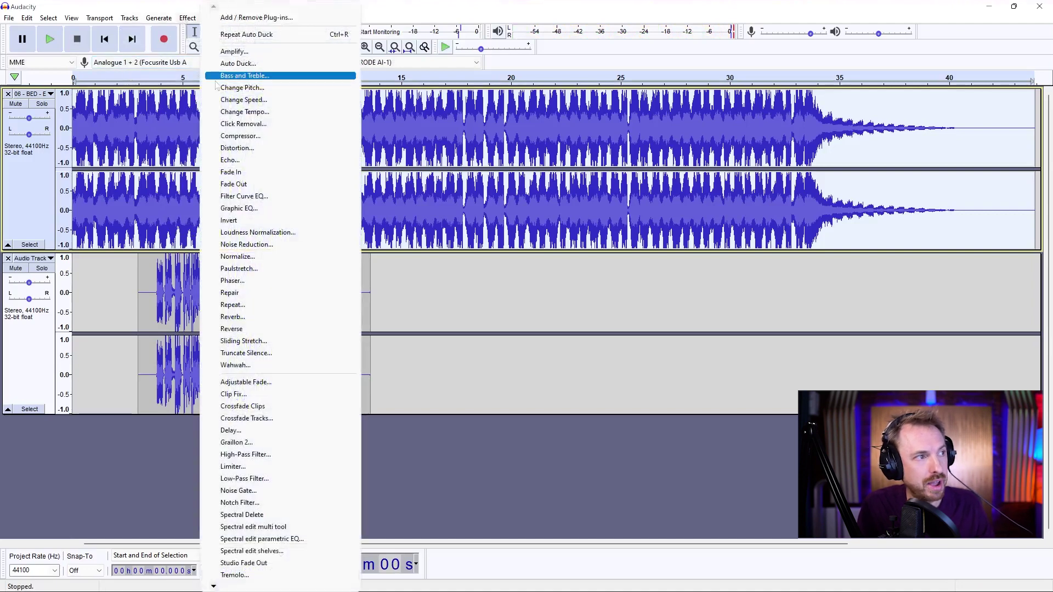
left_click(226, 64)
left_click_drag(442, 198, 434, 203)
left_click_drag(612, 197, 625, 197)
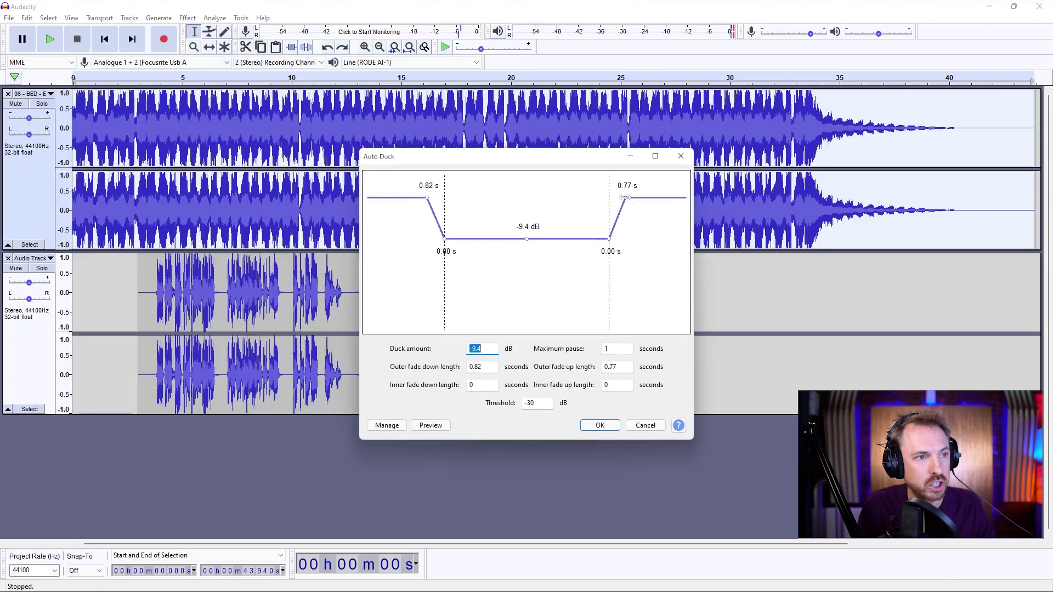
left_click_drag(526, 240, 549, 288)
left_click(599, 425)
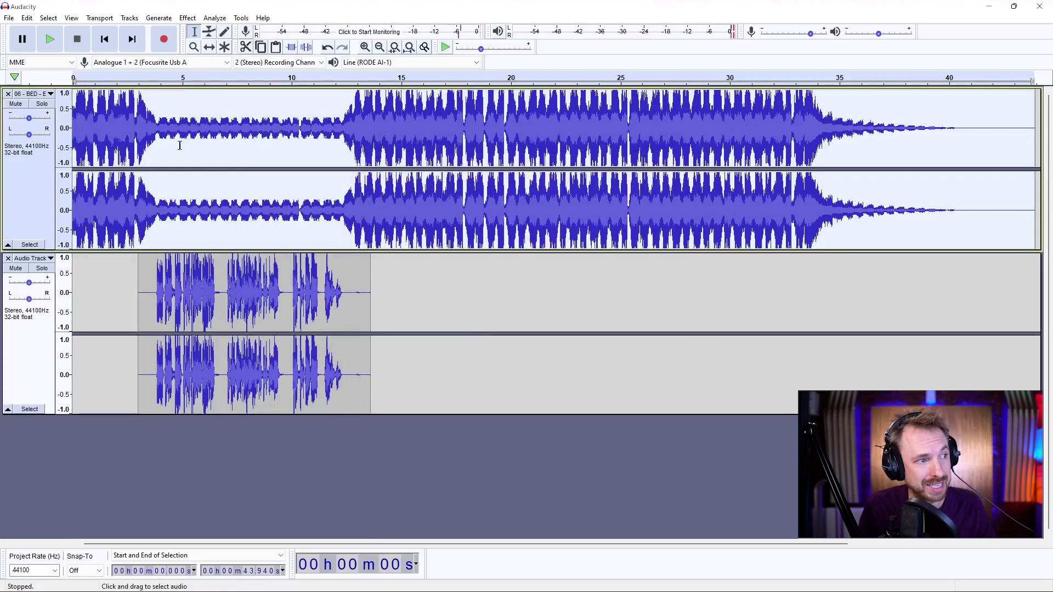
left_click(129, 76)
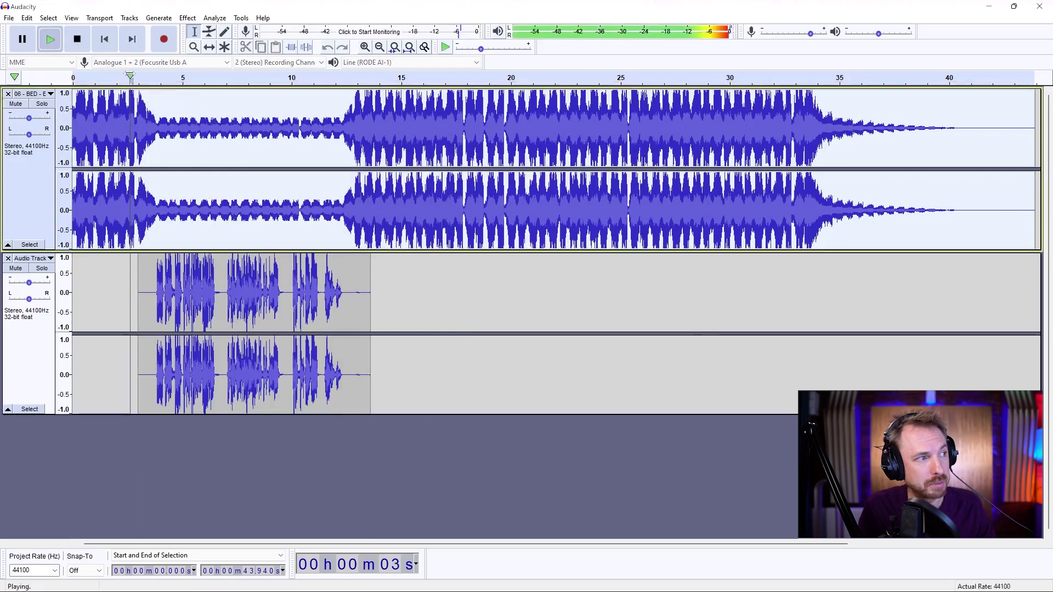
left_click(148, 77)
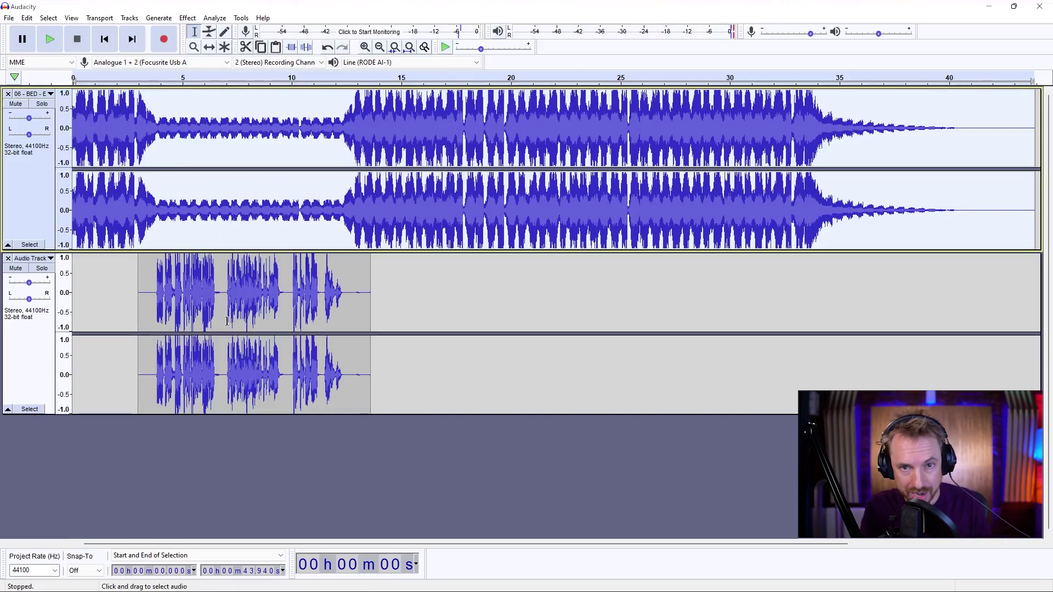
left_click(9, 17)
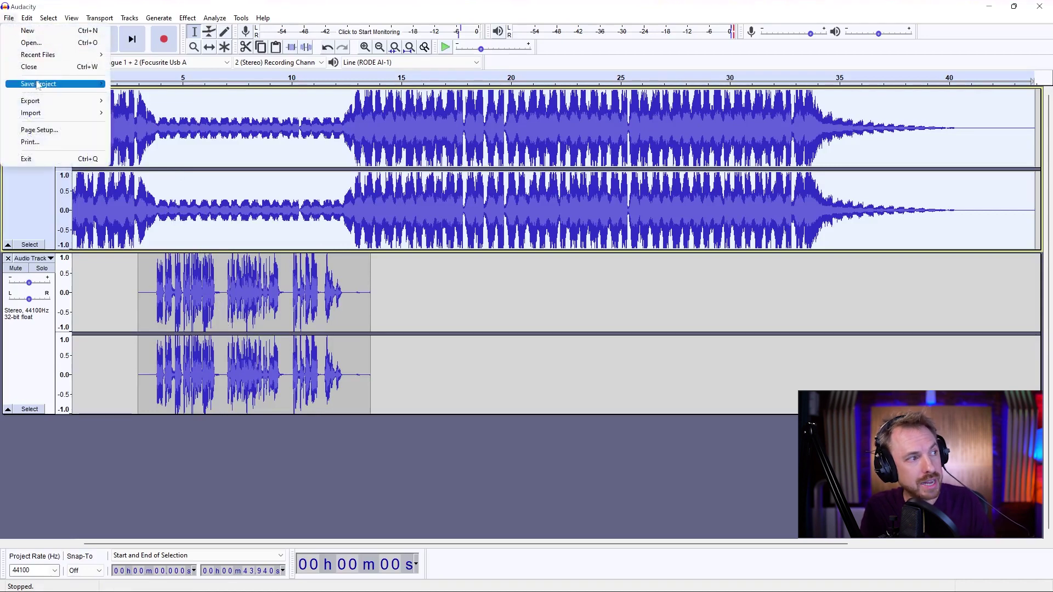
mouse_move(39, 84)
left_click(123, 86)
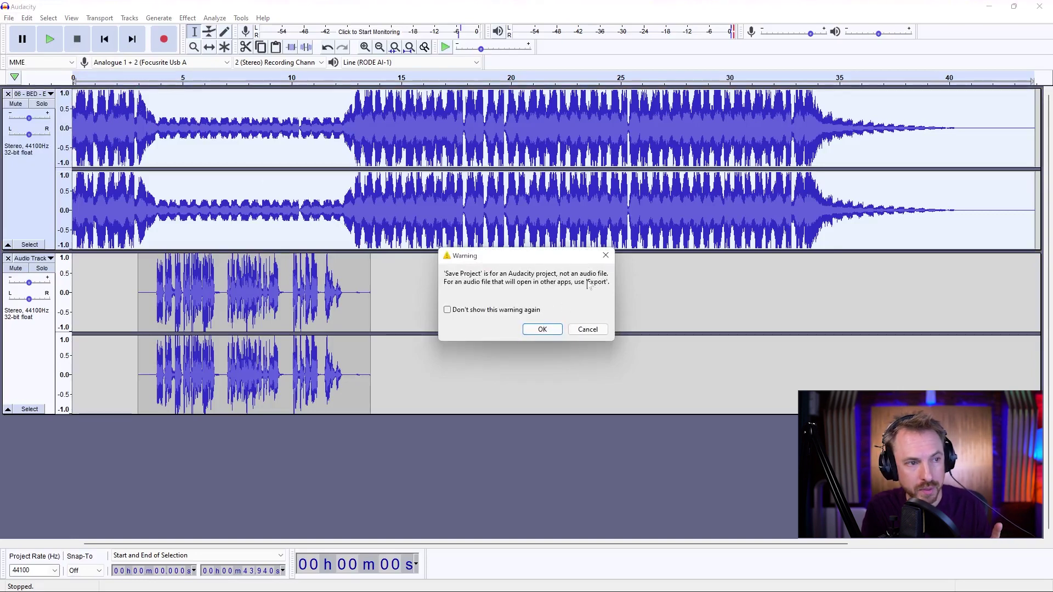
left_click(542, 329)
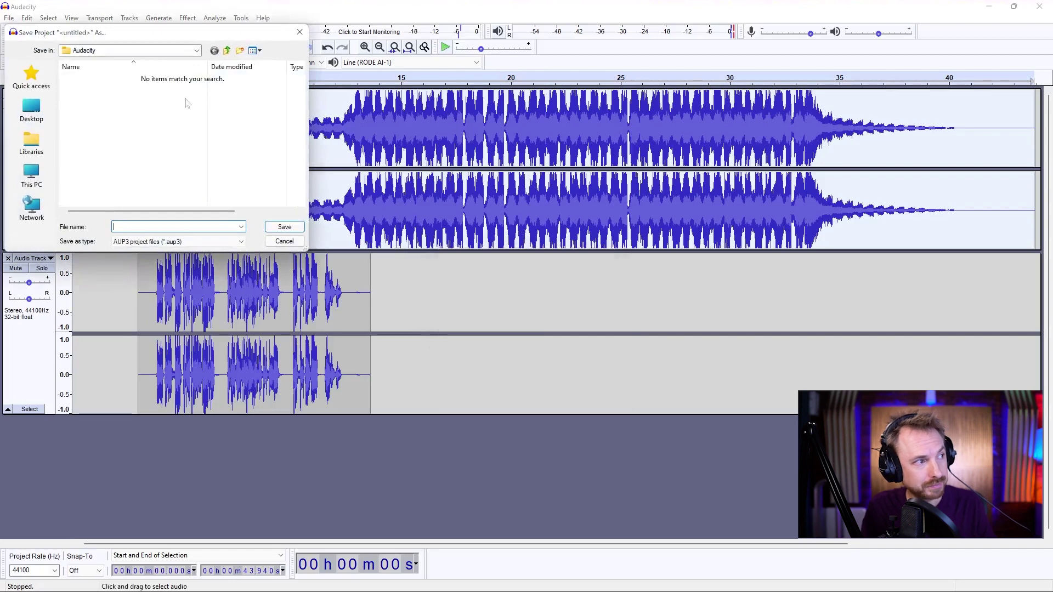
type("mike")
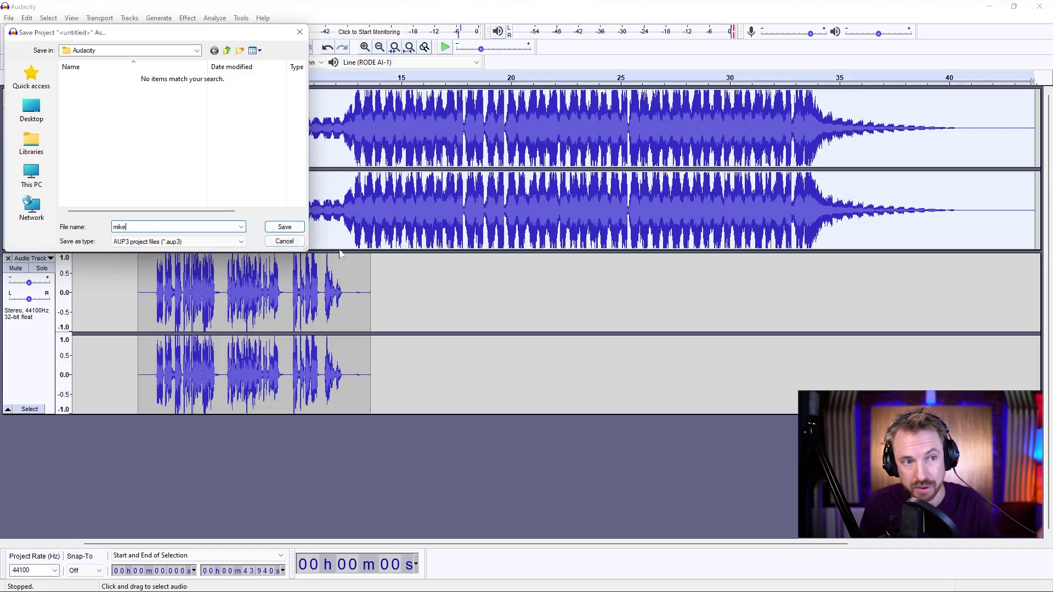
left_click(284, 241)
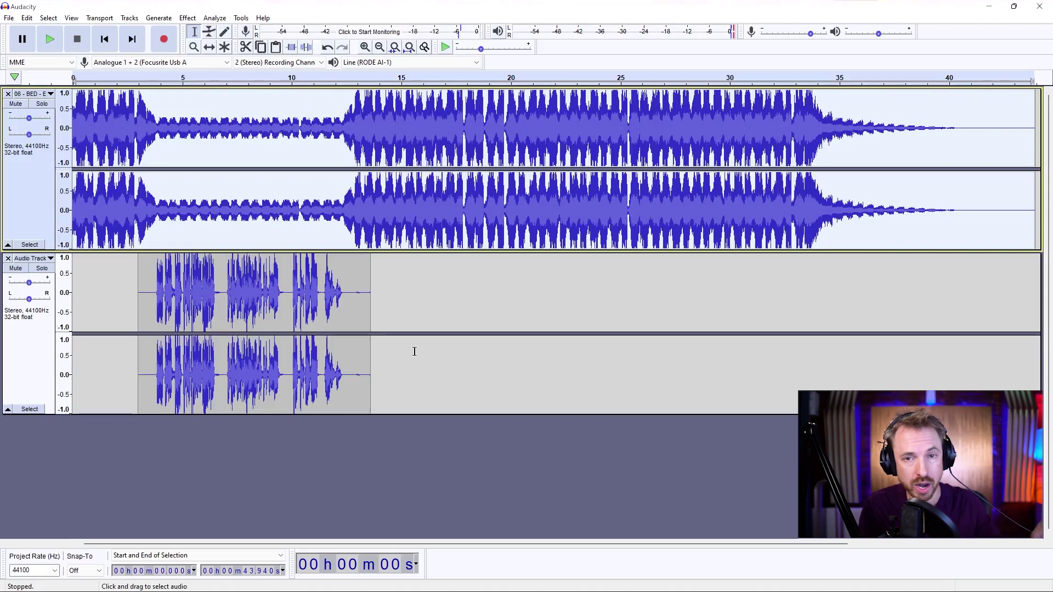
Start a WAV export of the mix and begin entering its file name
left_click(9, 18)
mouse_move(66, 101)
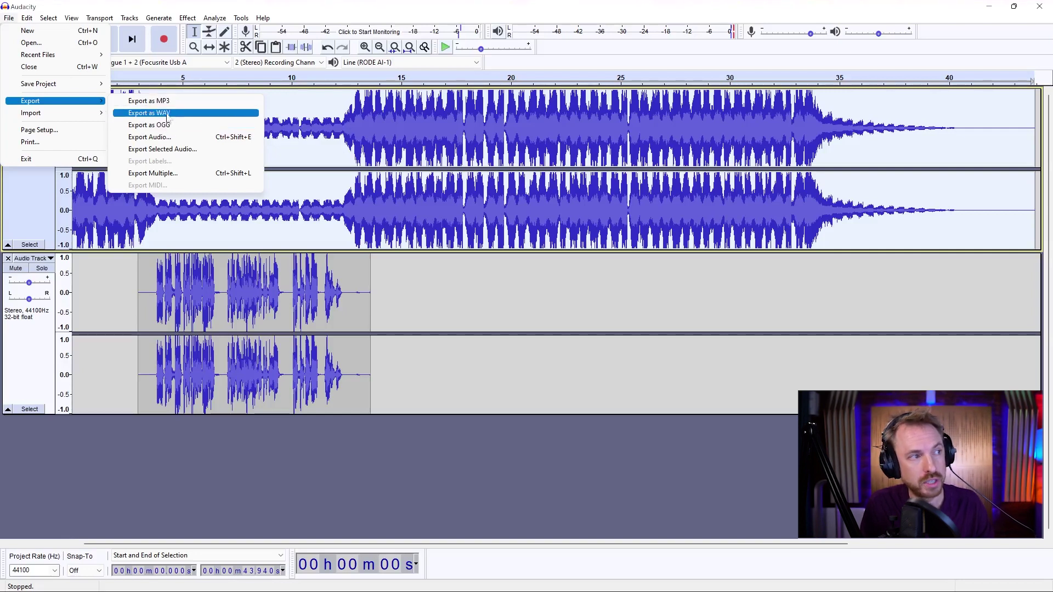
left_click(166, 113)
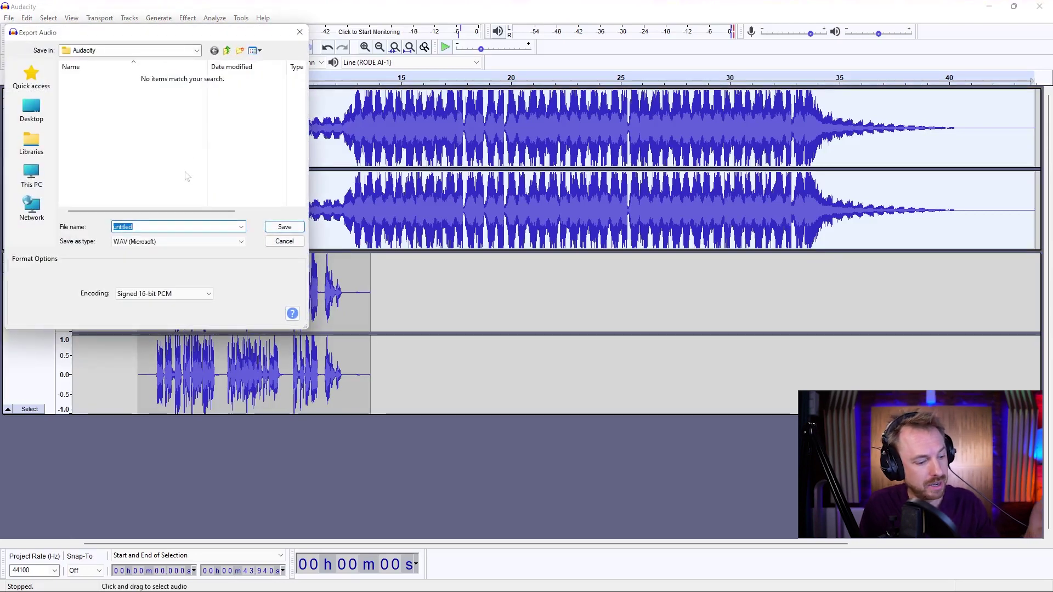
type("mike")
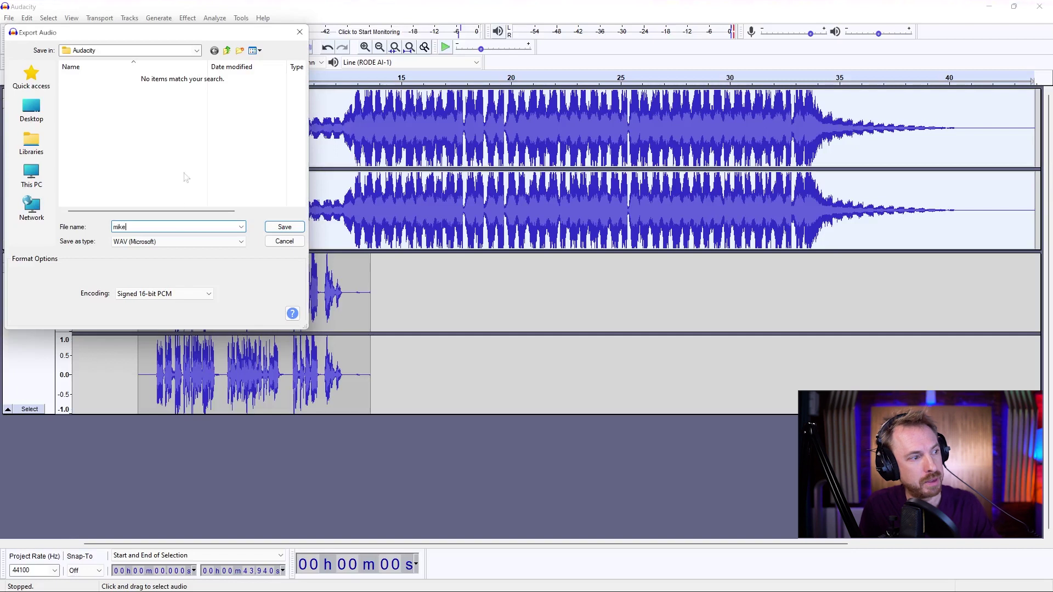